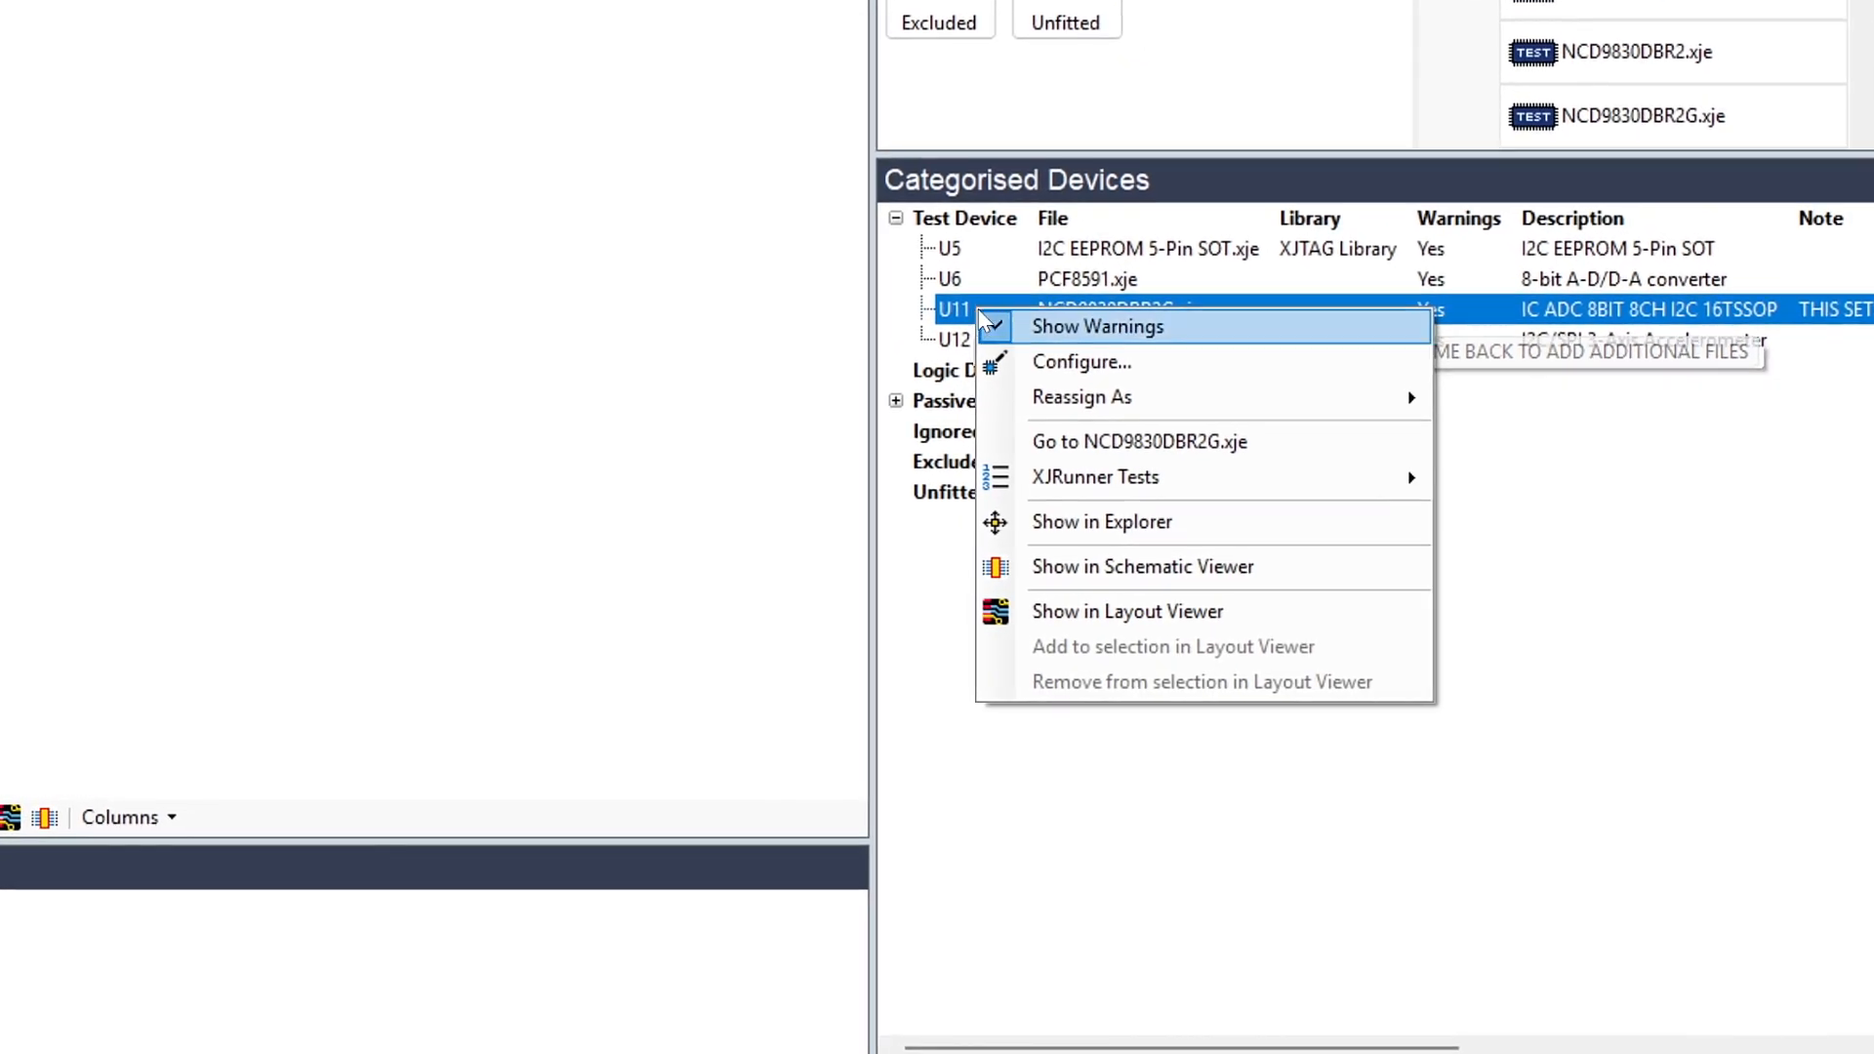
Step: Open the NCD9830DBR2G.xje test device file of U11 and rename its _3v3 bus to VDD
click(1059, 452)
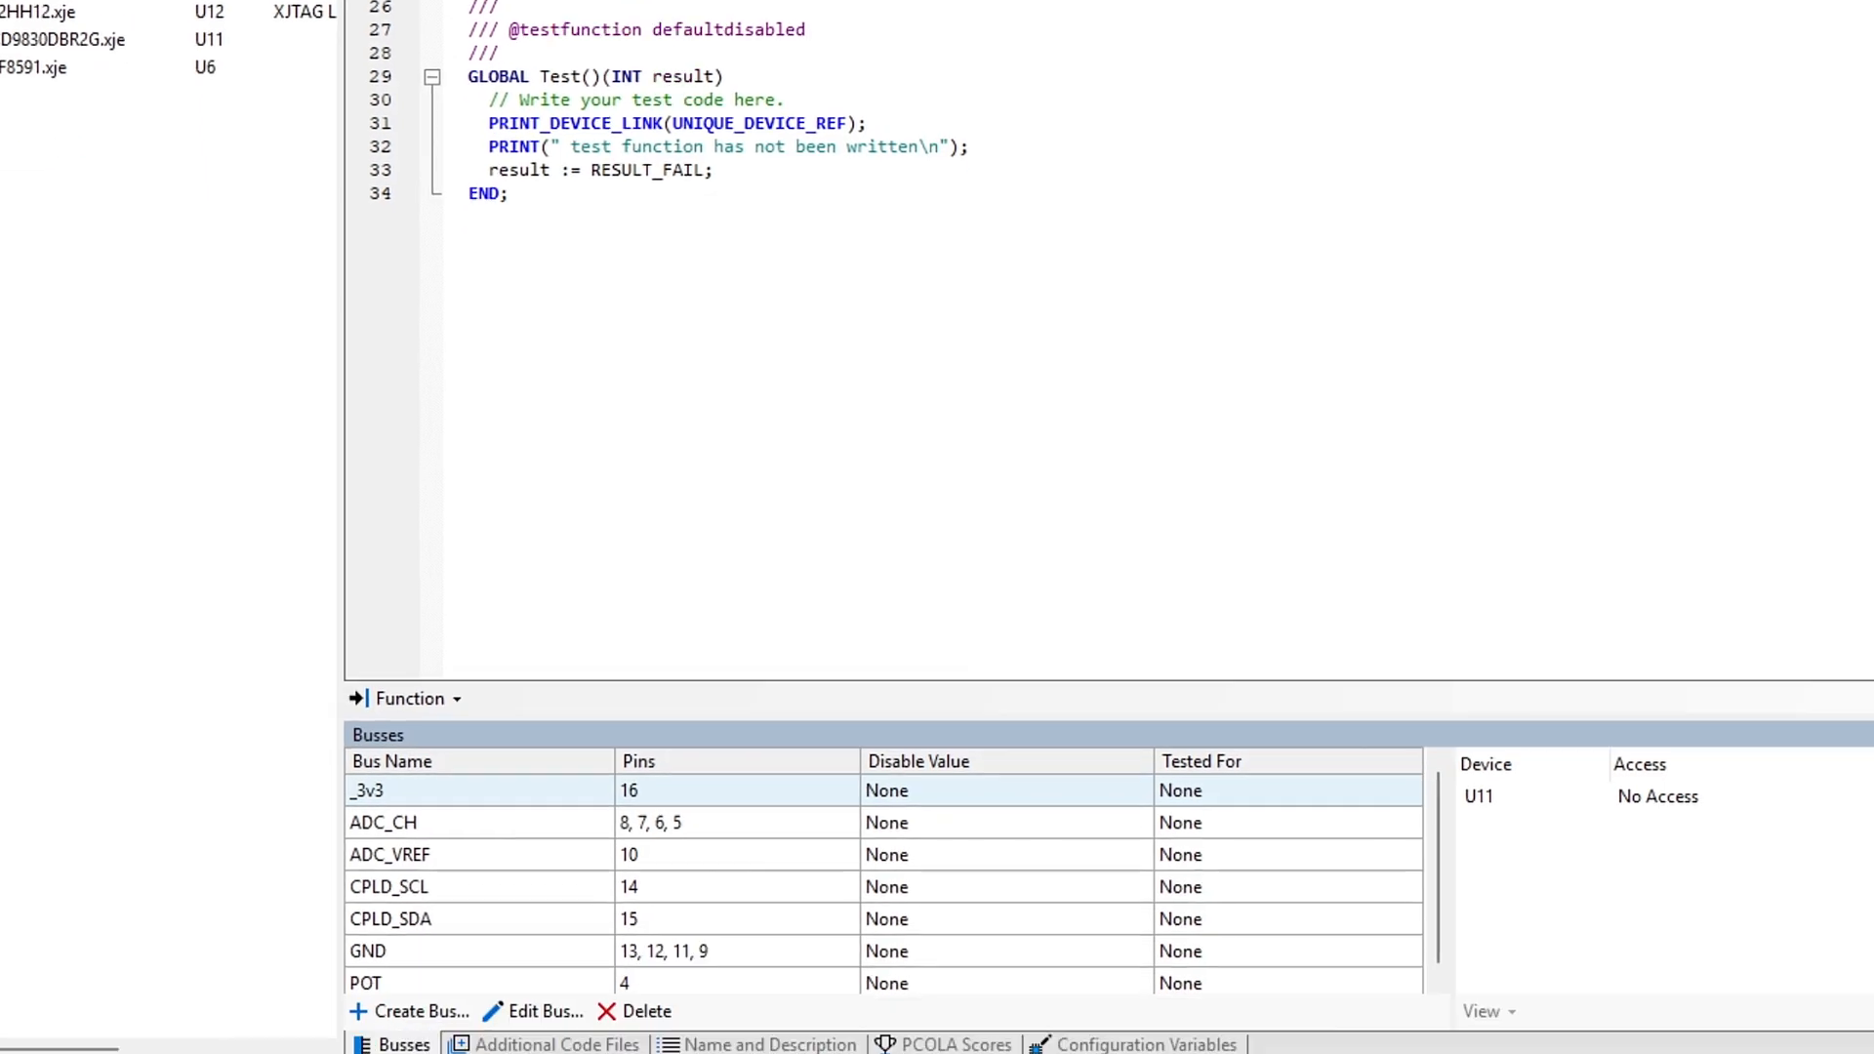
click(391, 579)
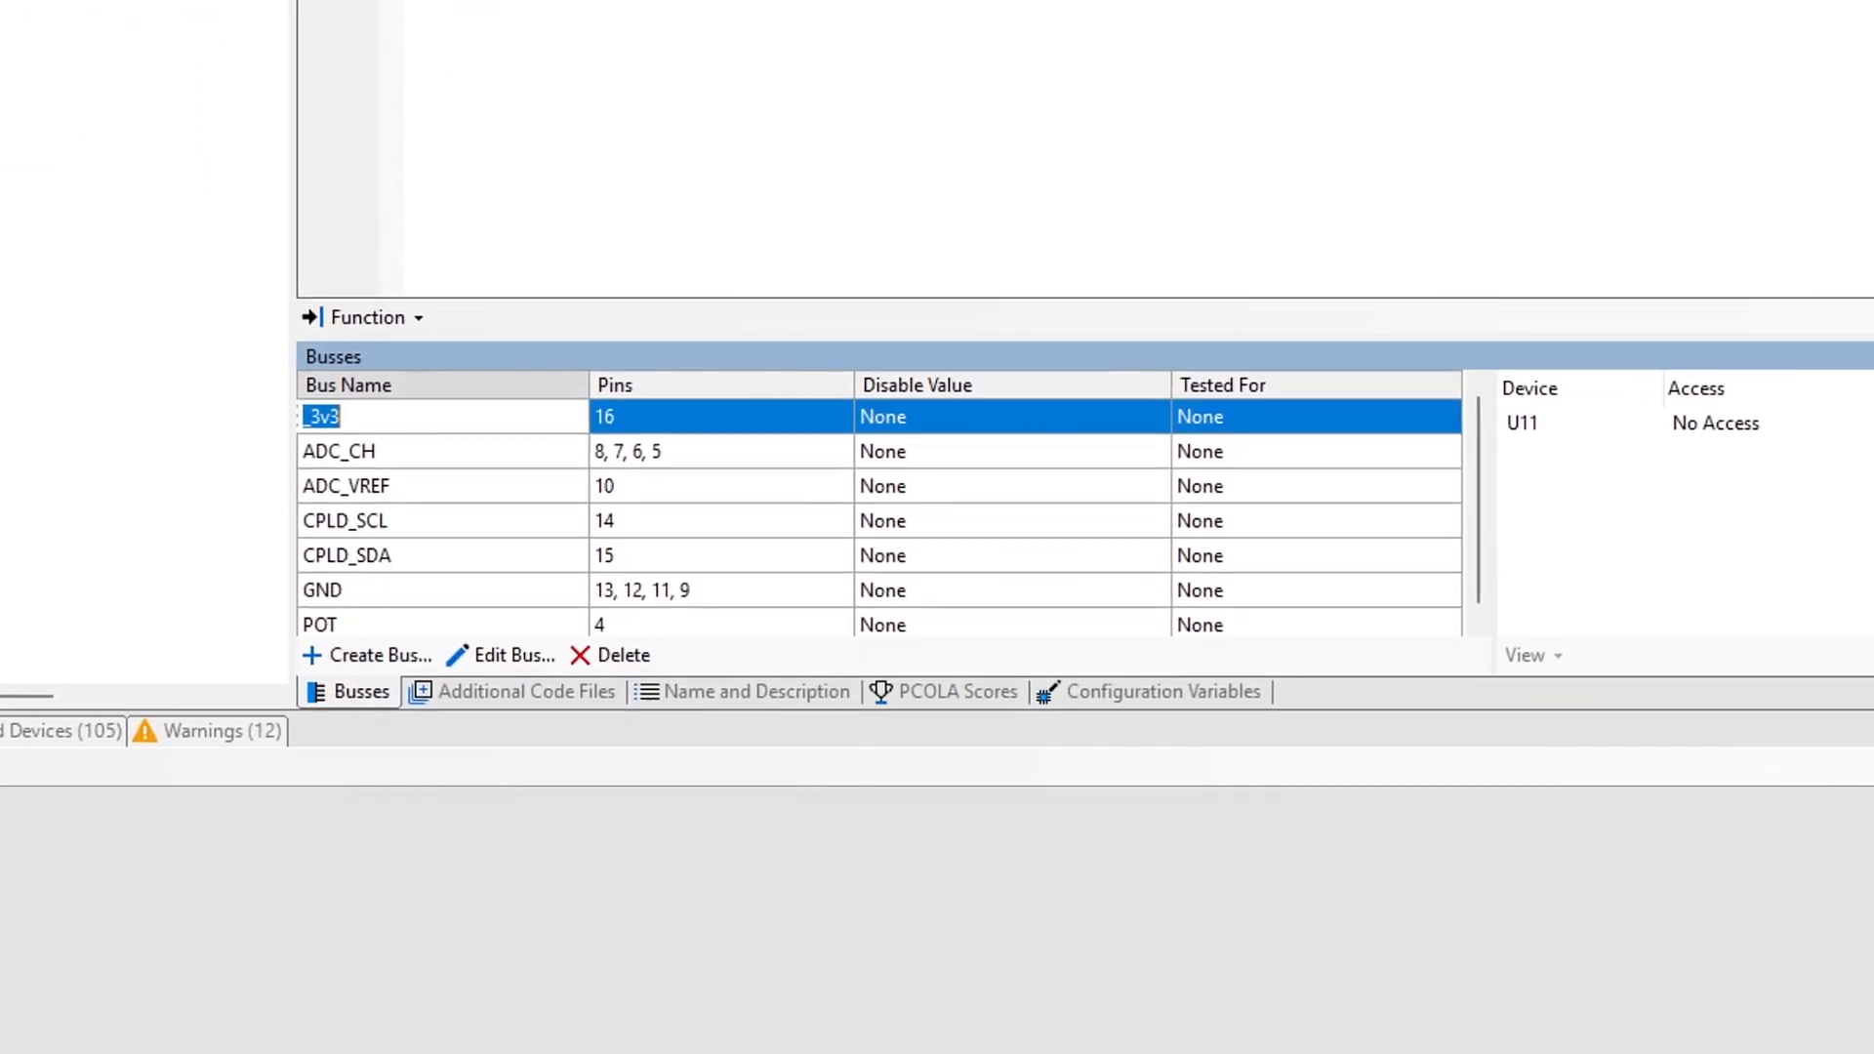
text(VDD)
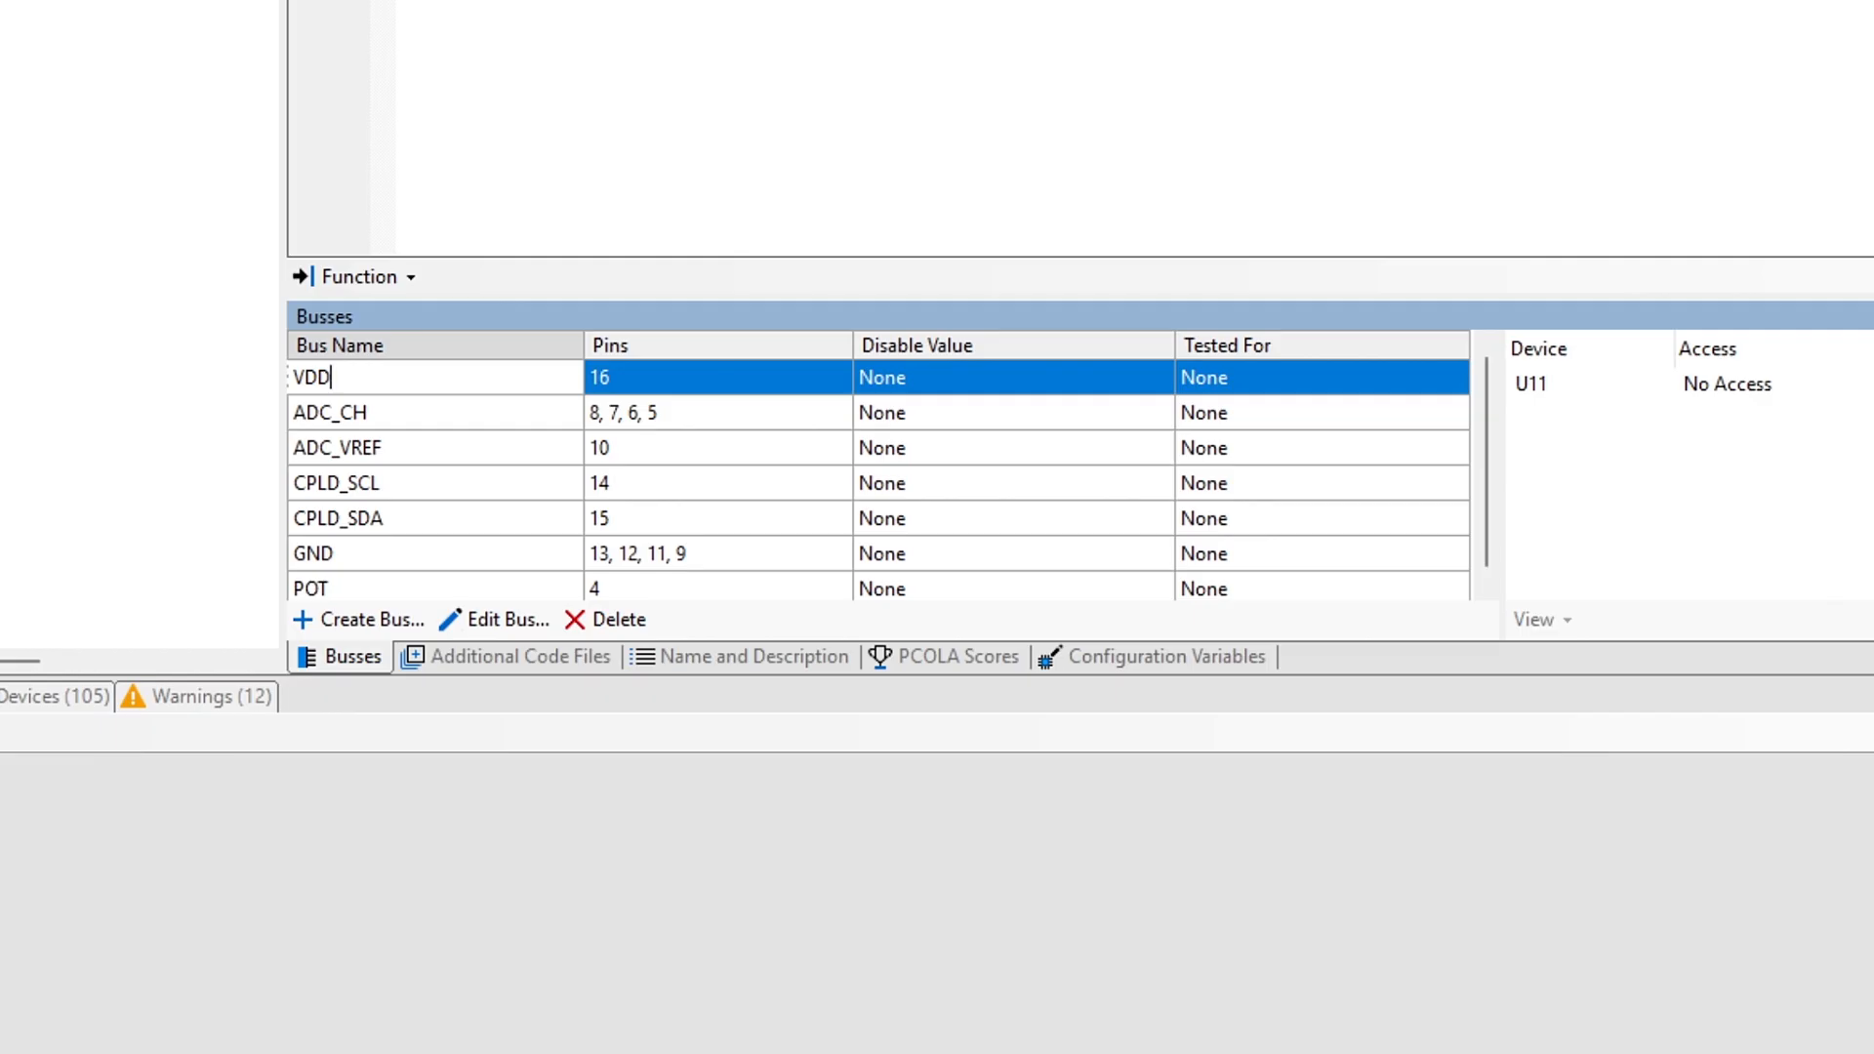
click(518, 424)
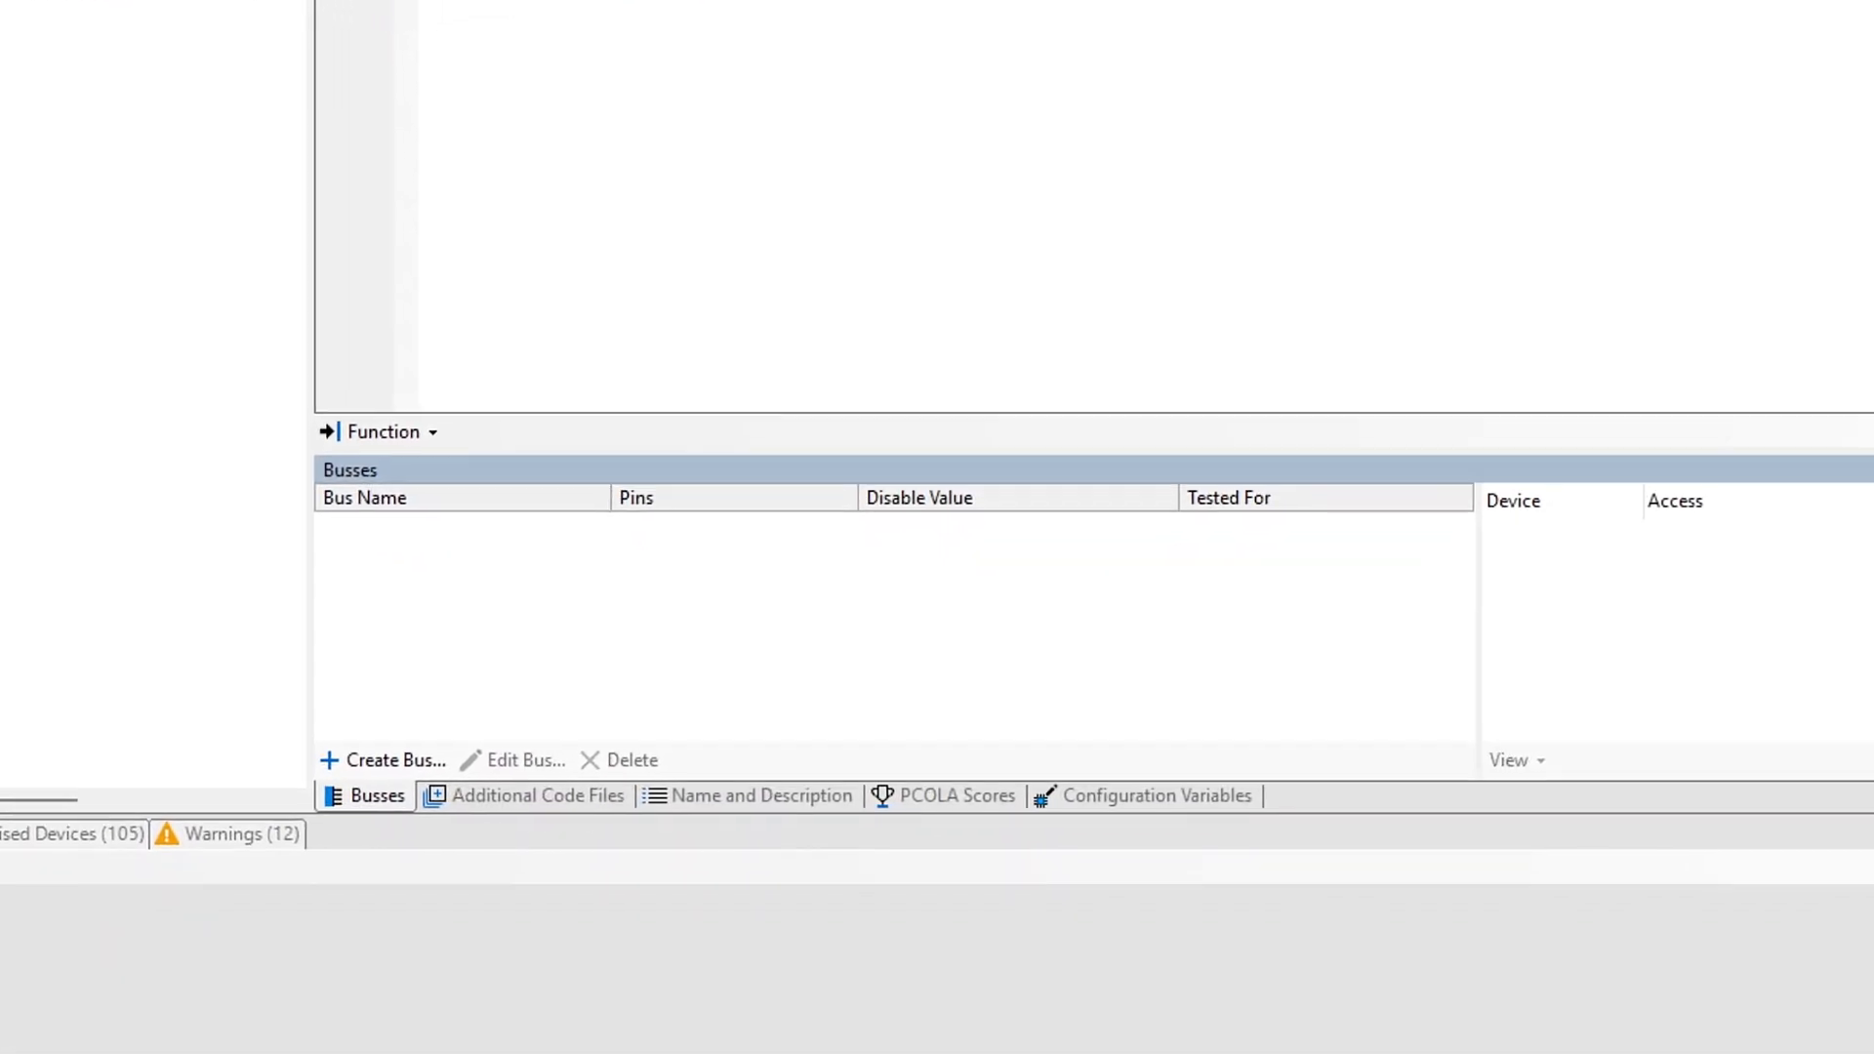
Step: Create a bus named CHAN1 and assign it pin 1
click(406, 768)
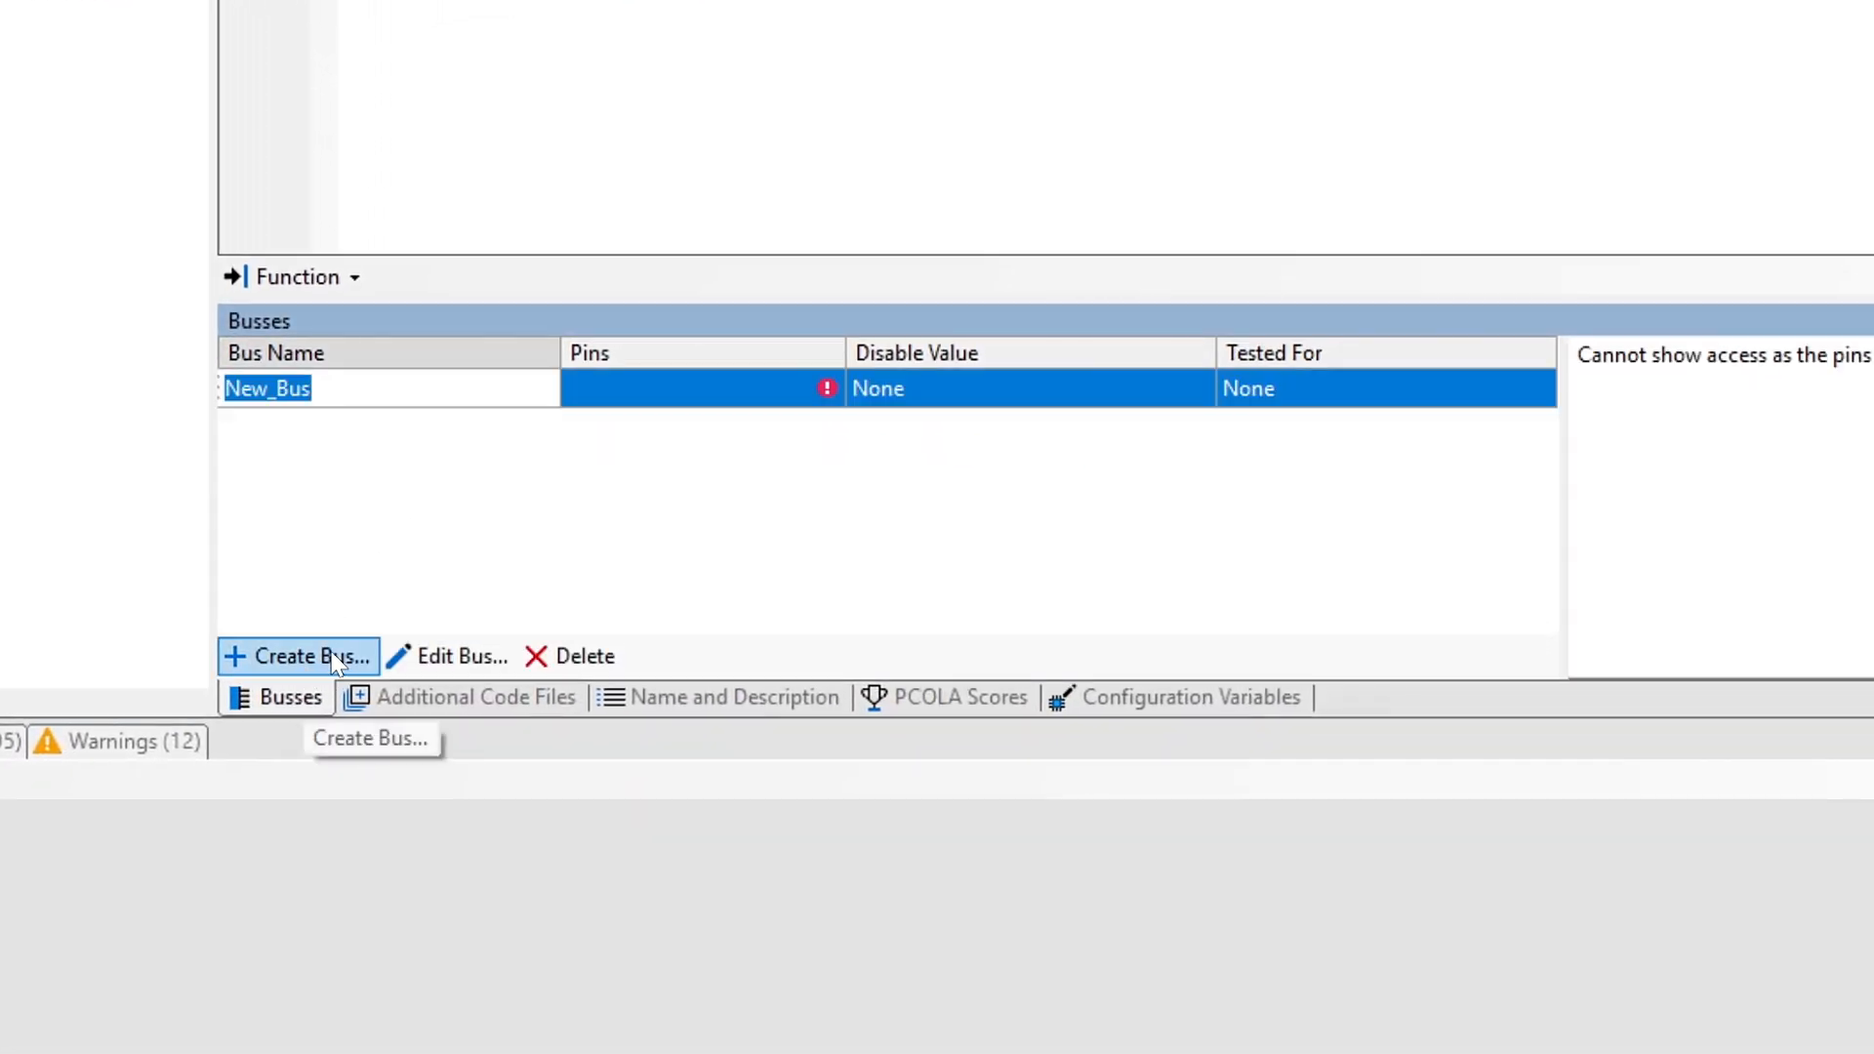
text(CHA)
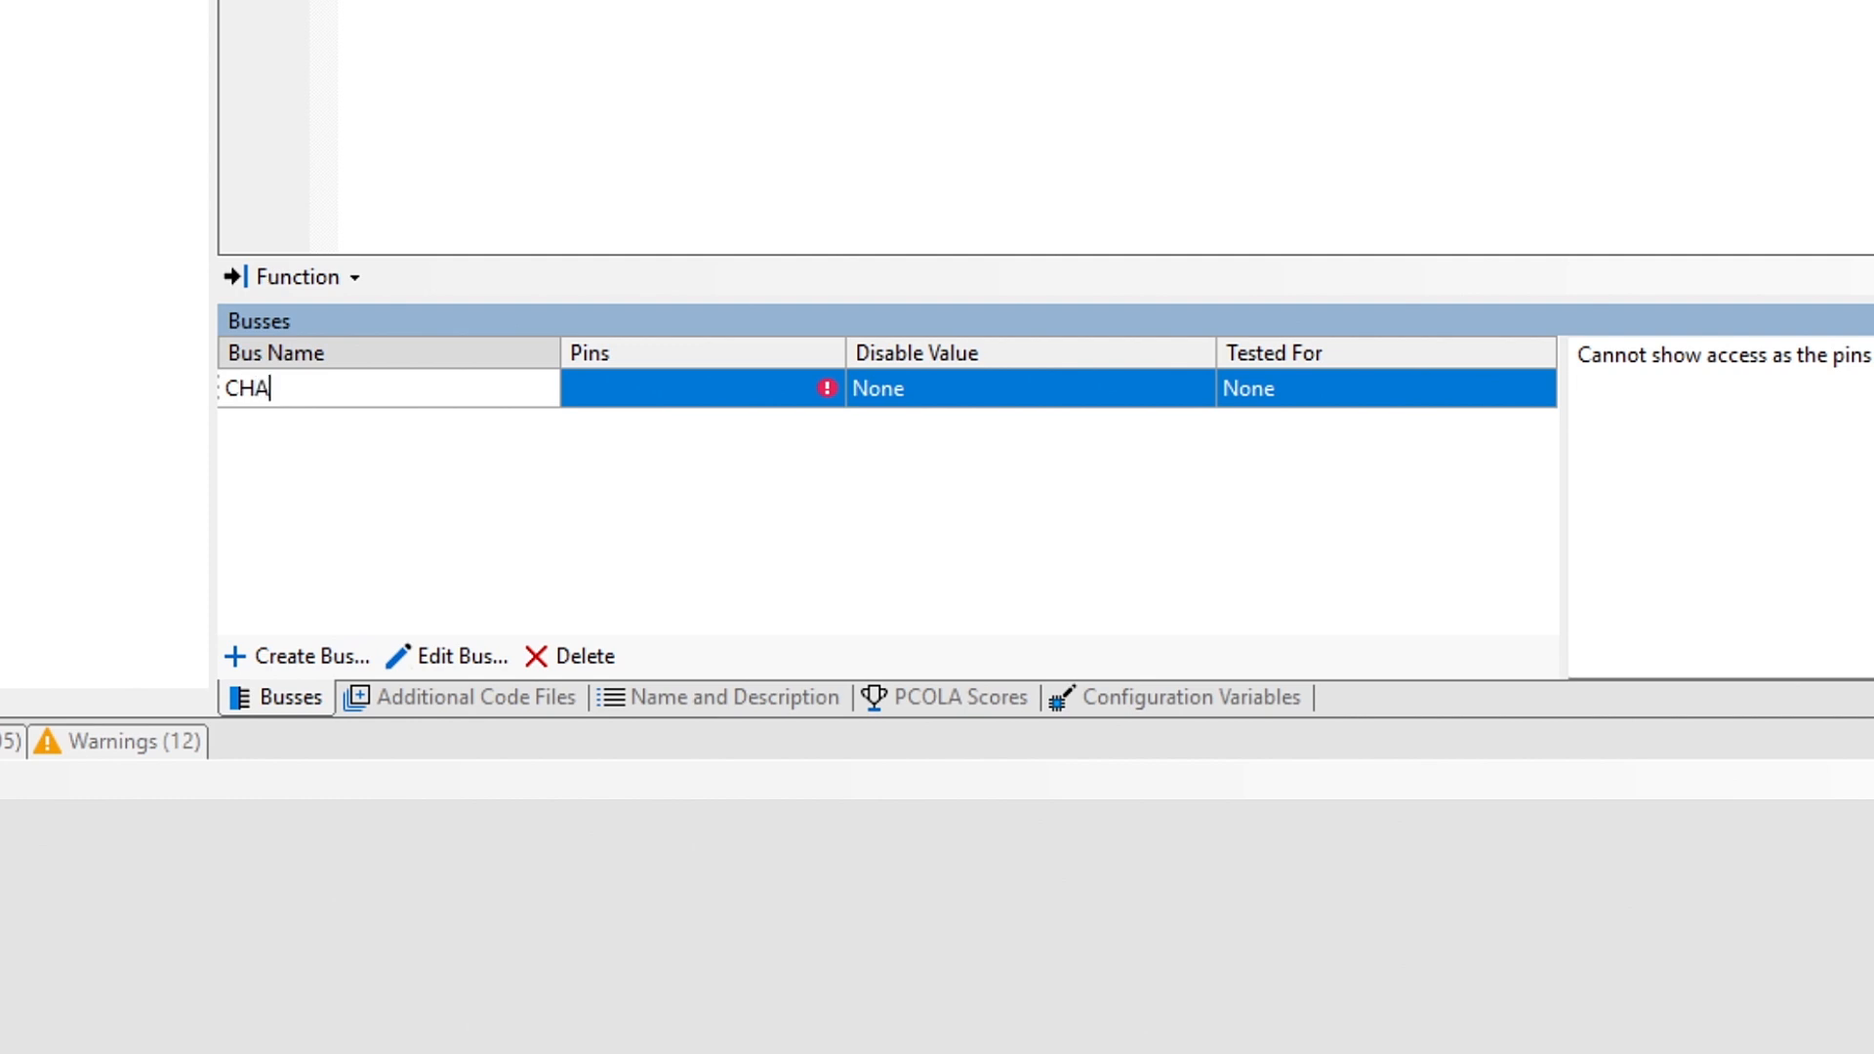
text(N1)
key(Tab)
text(1)
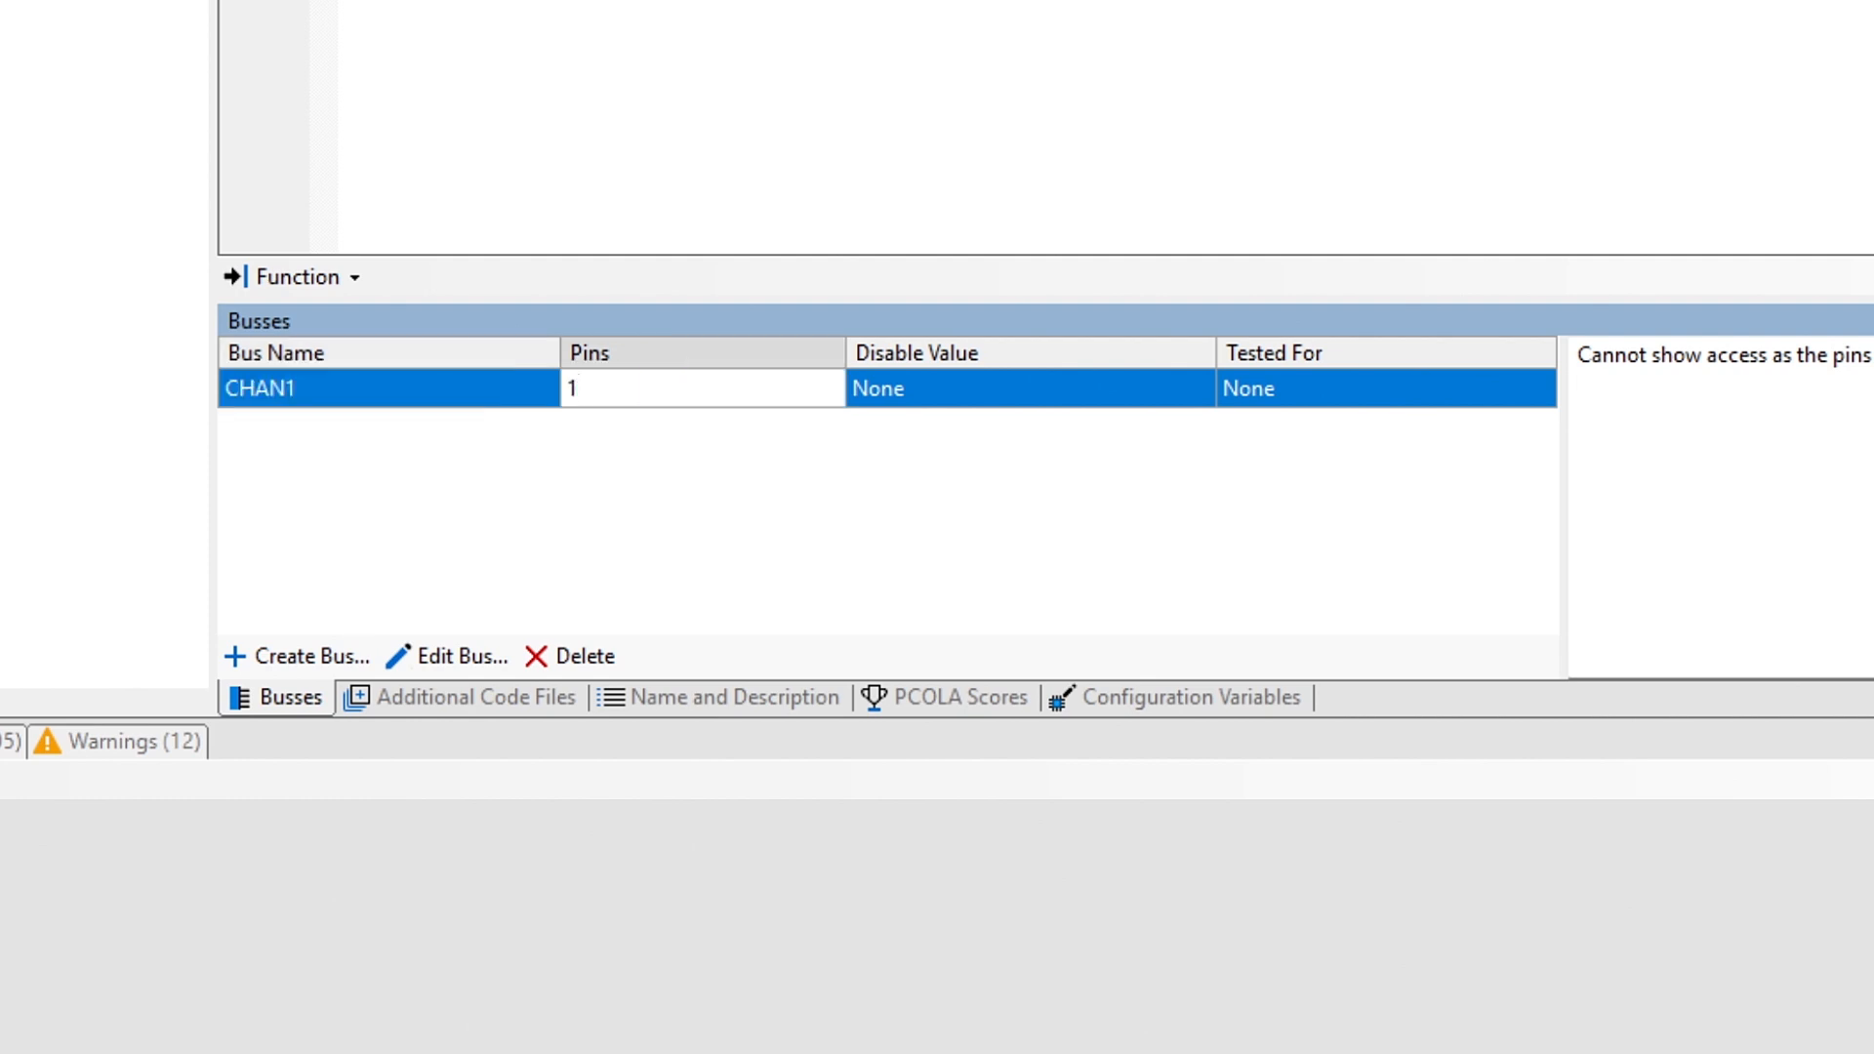
key(Return)
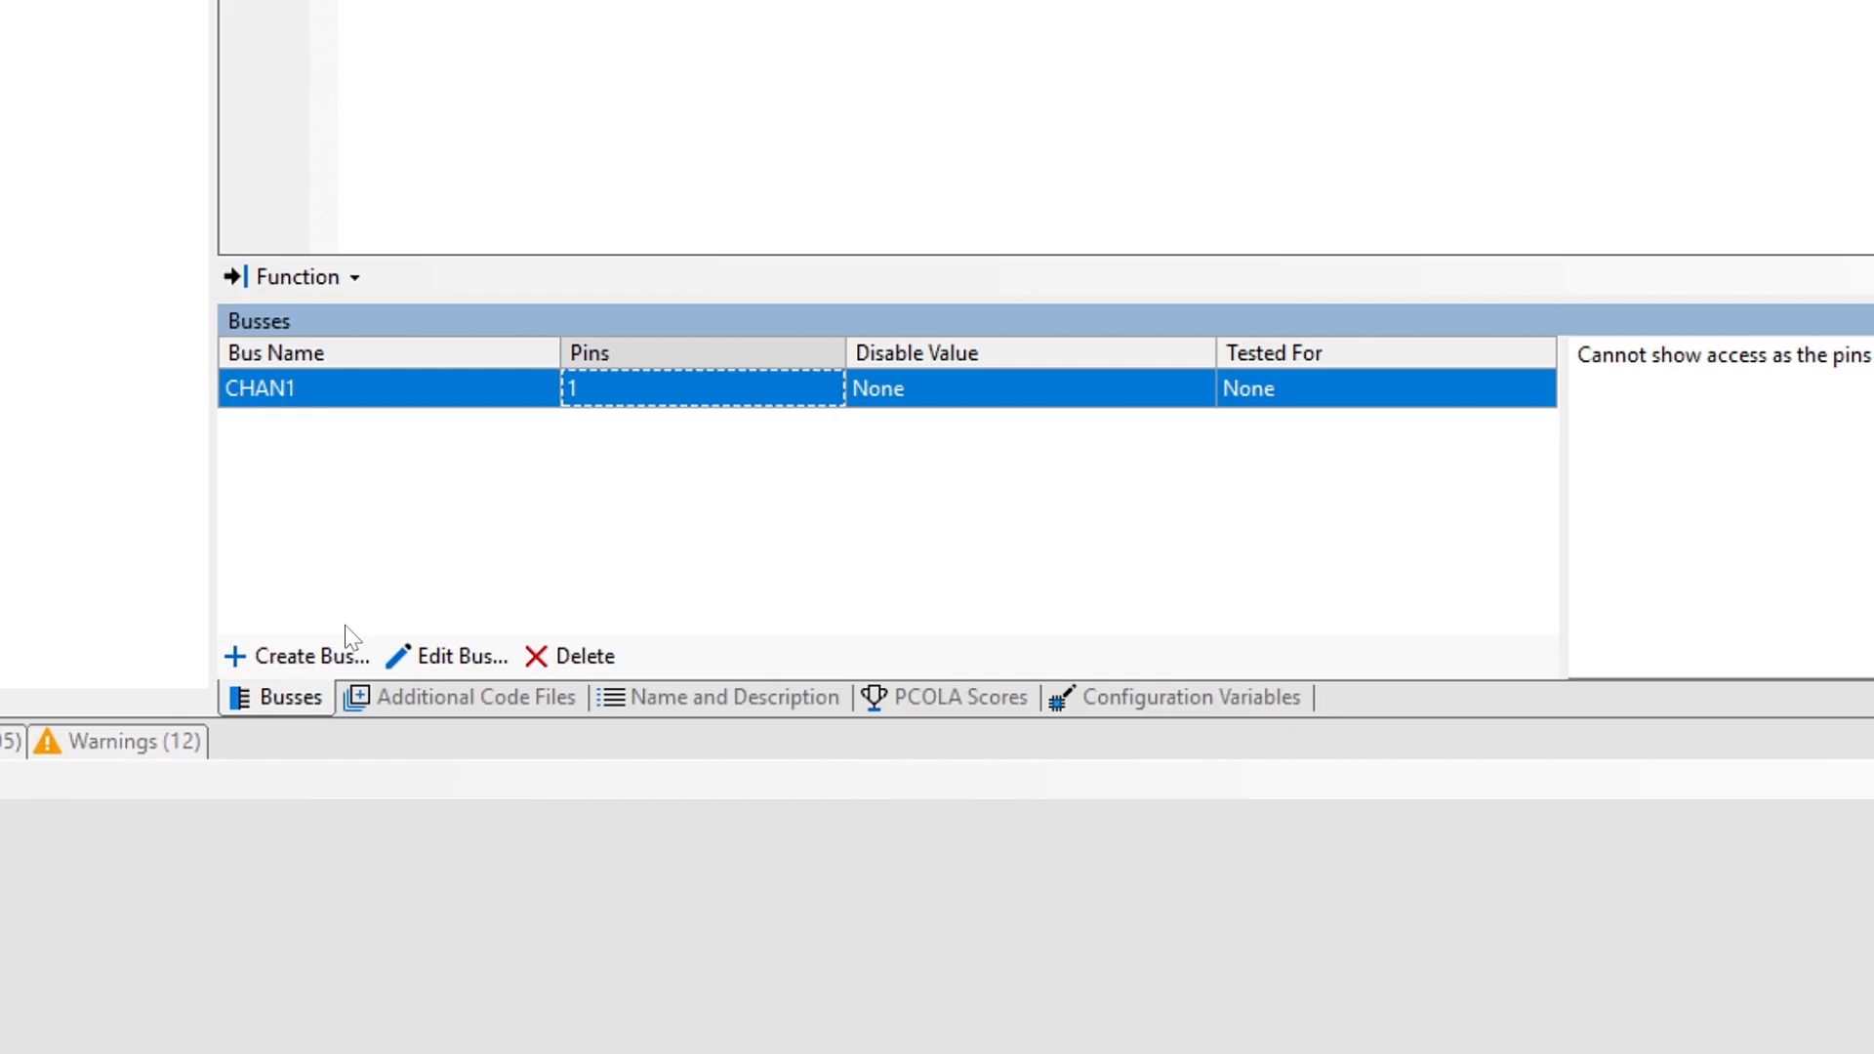
Step: Create a second bus named CHAN2 and assign it pin 2
click(331, 664)
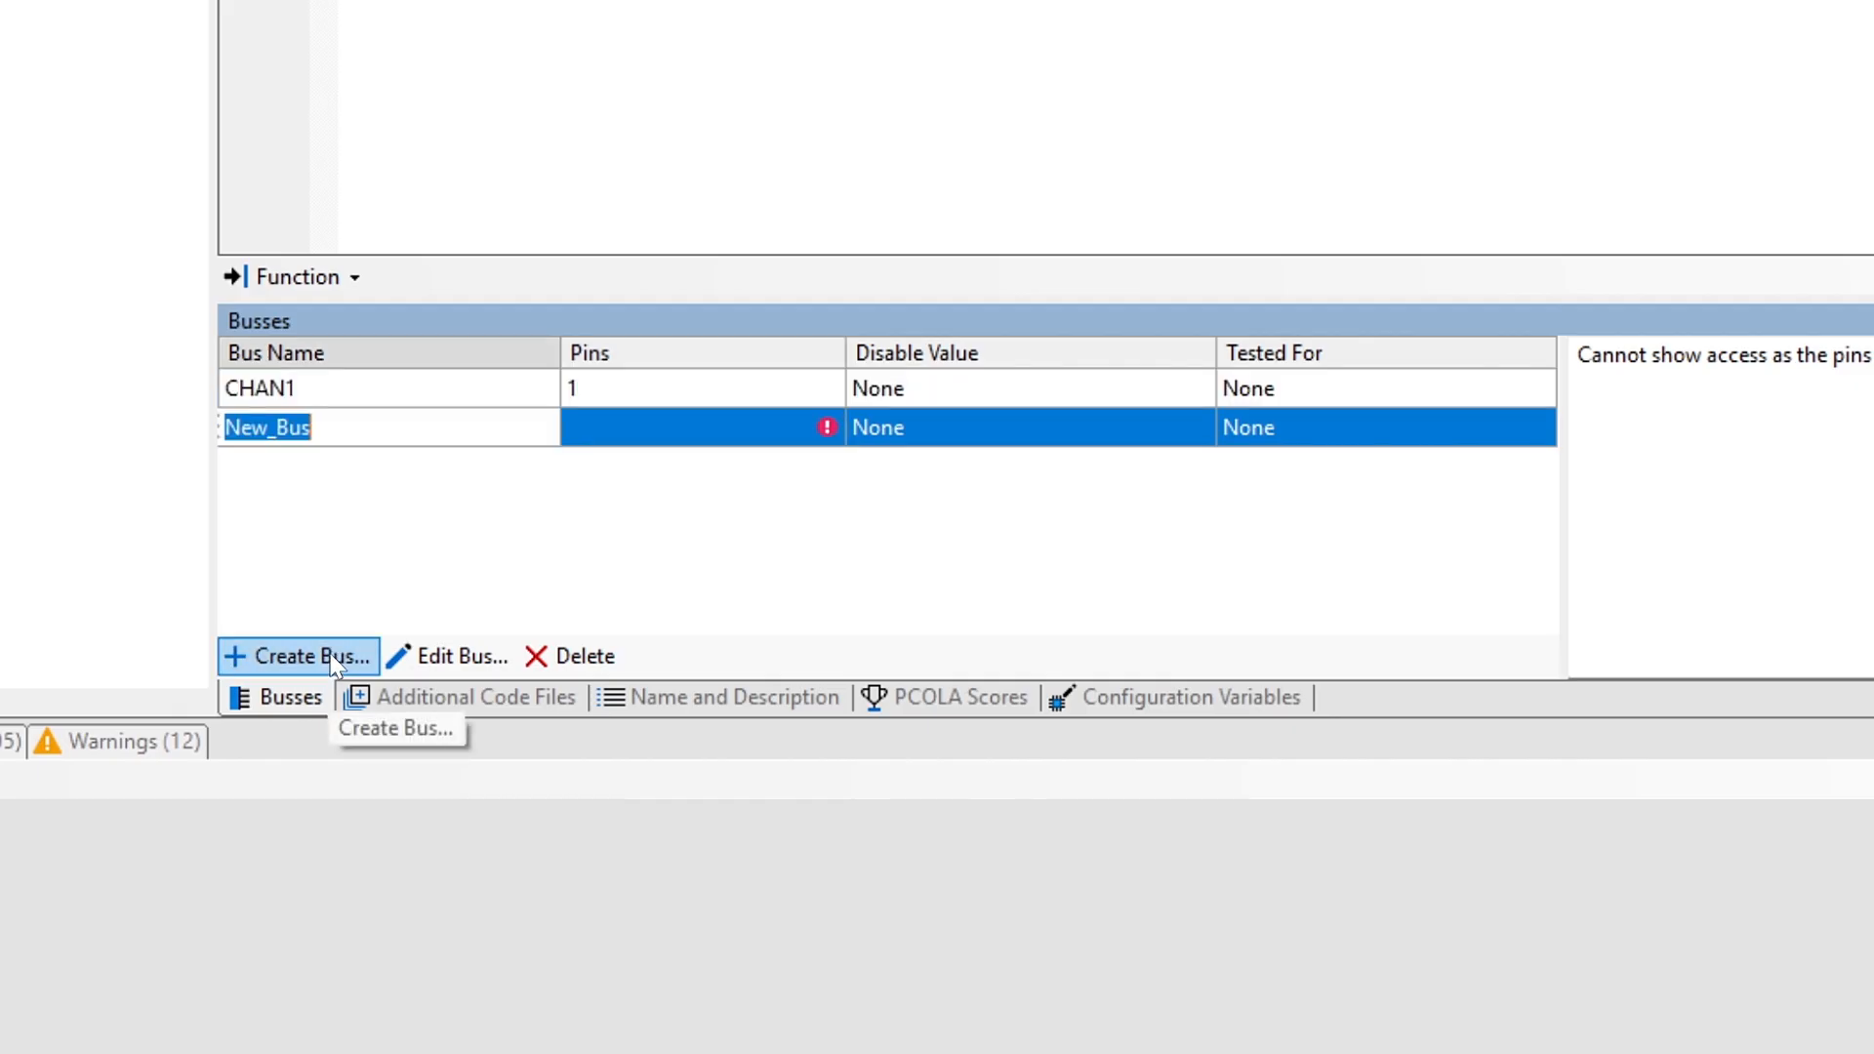
text(CH)
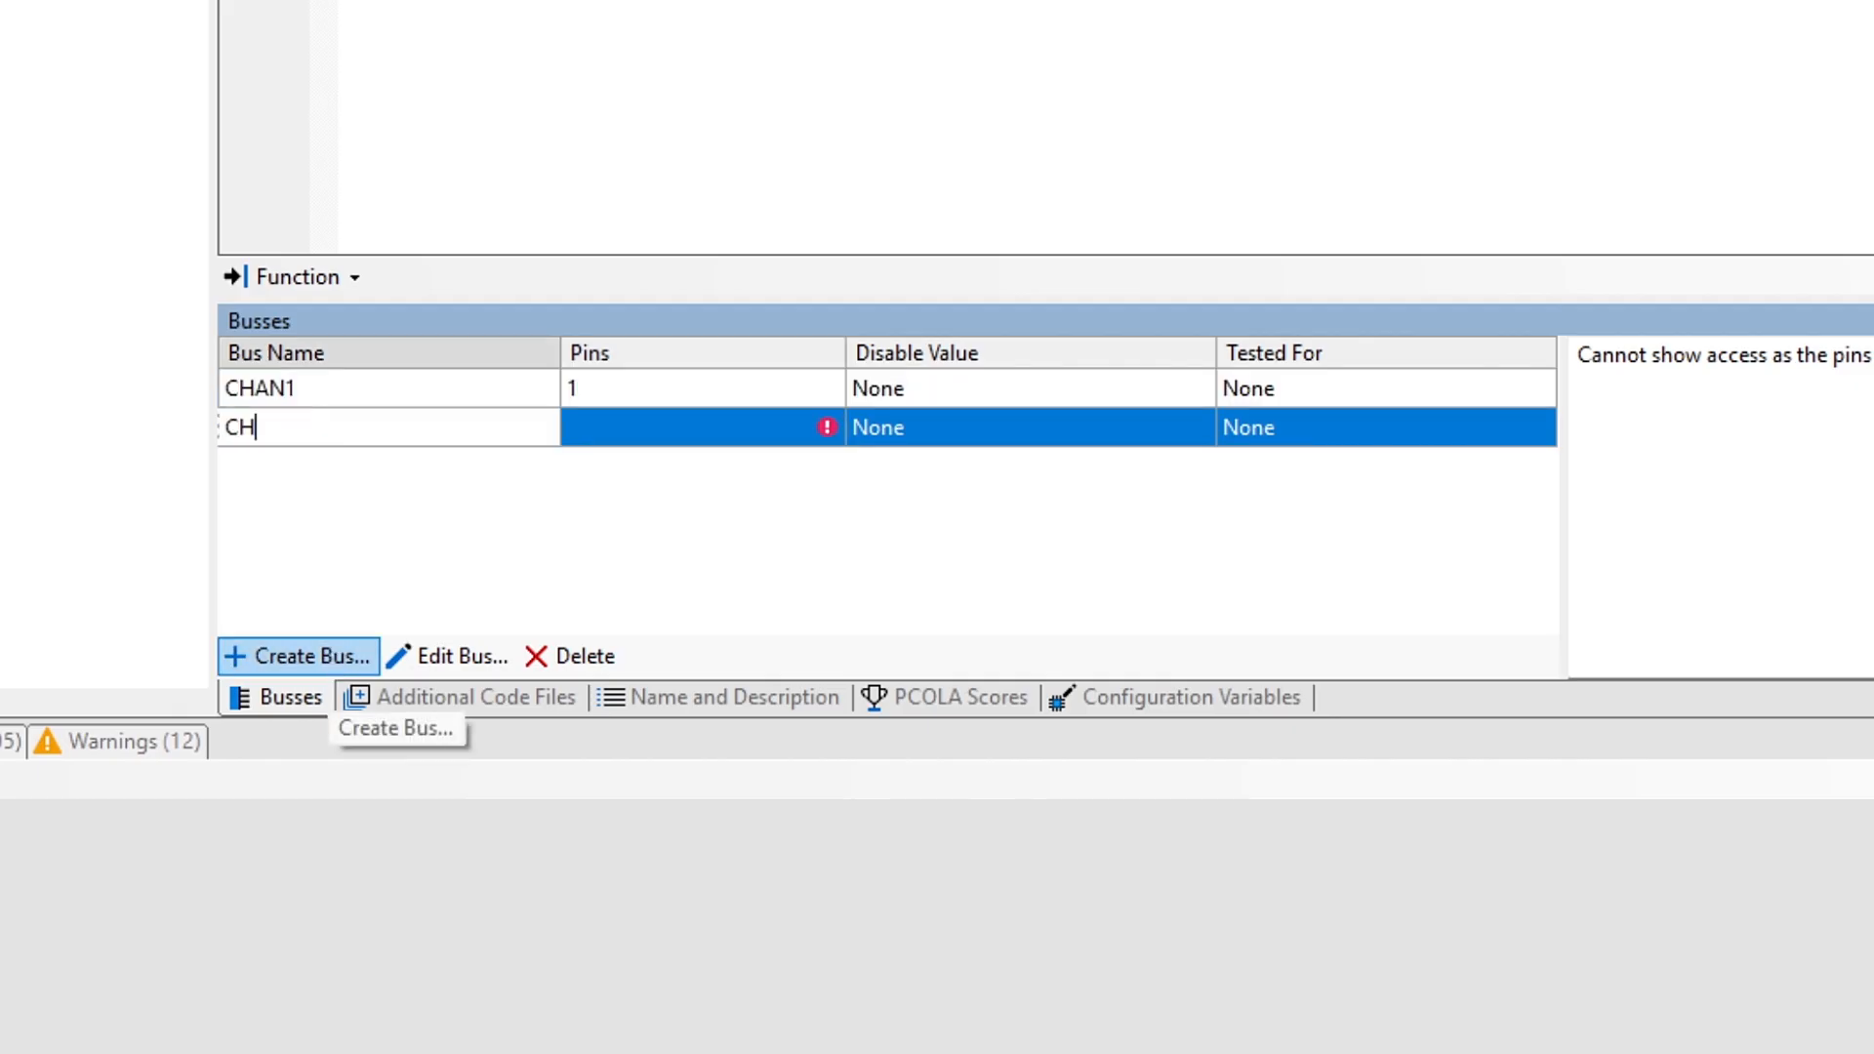
text(AN2)
key(Tab)
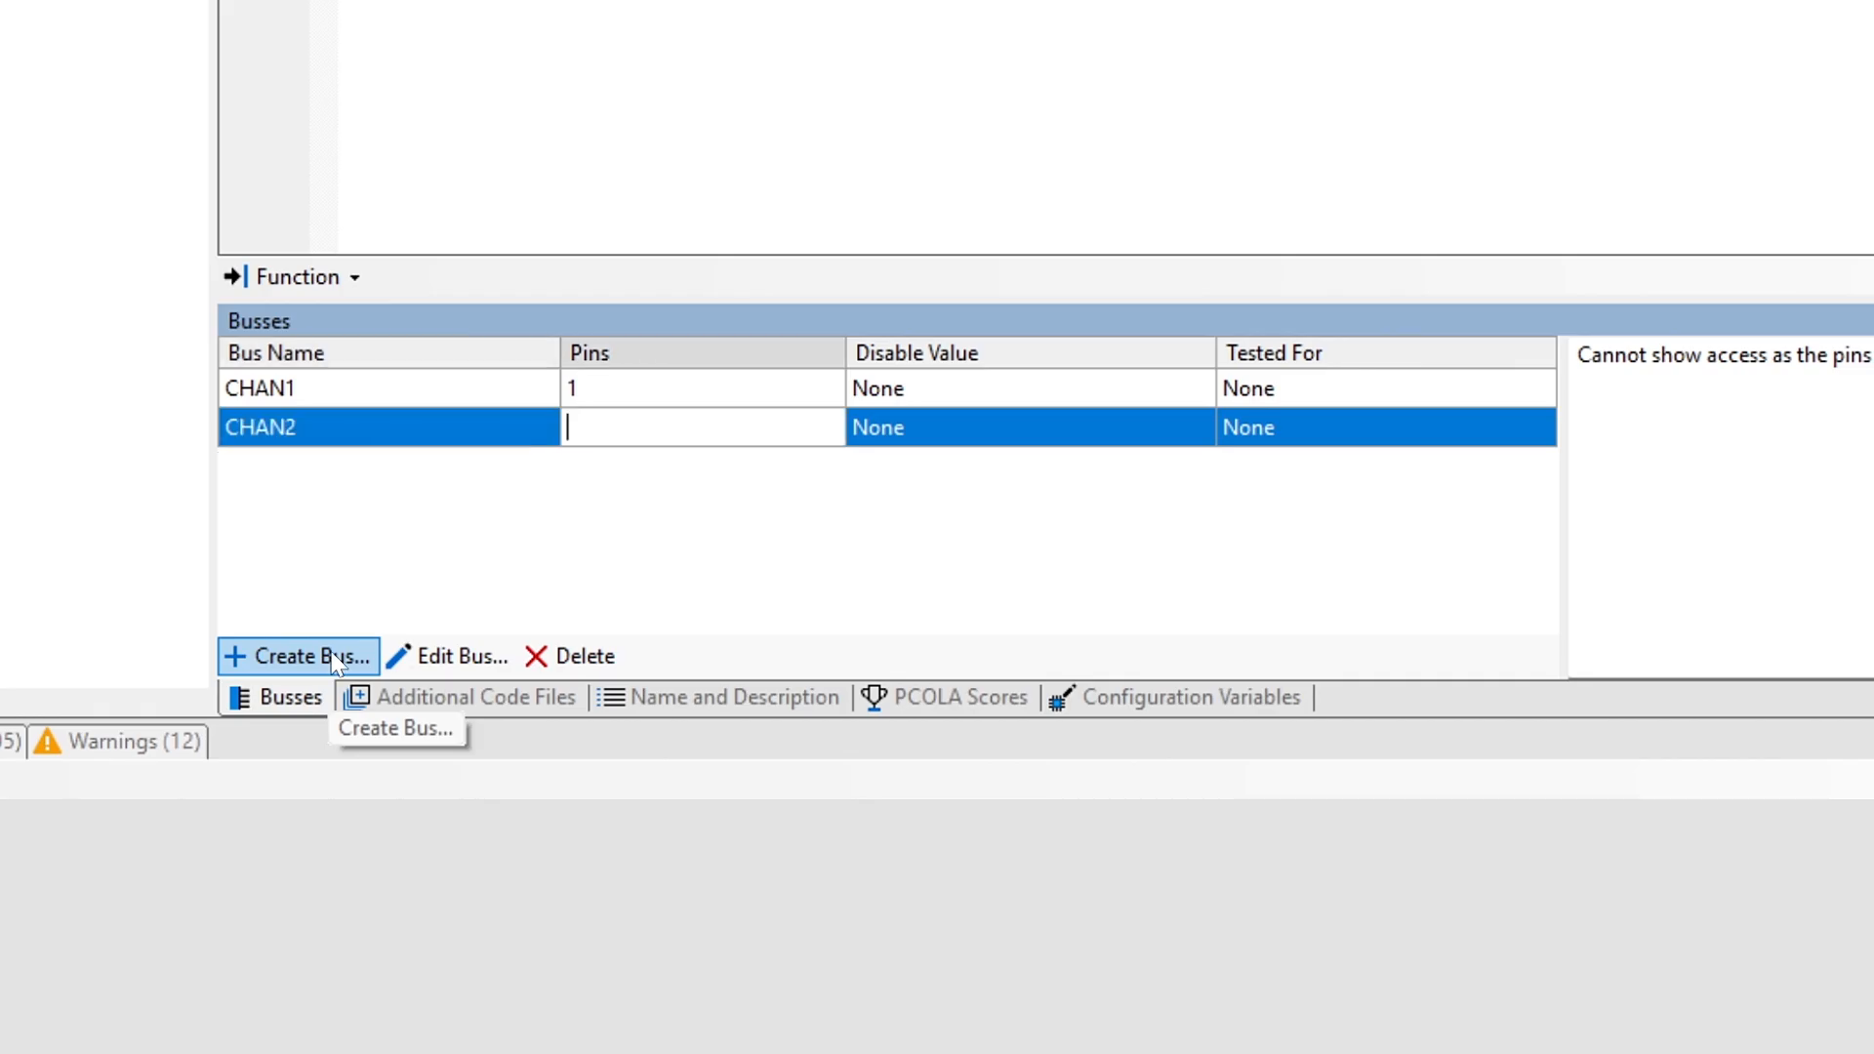
text(2)
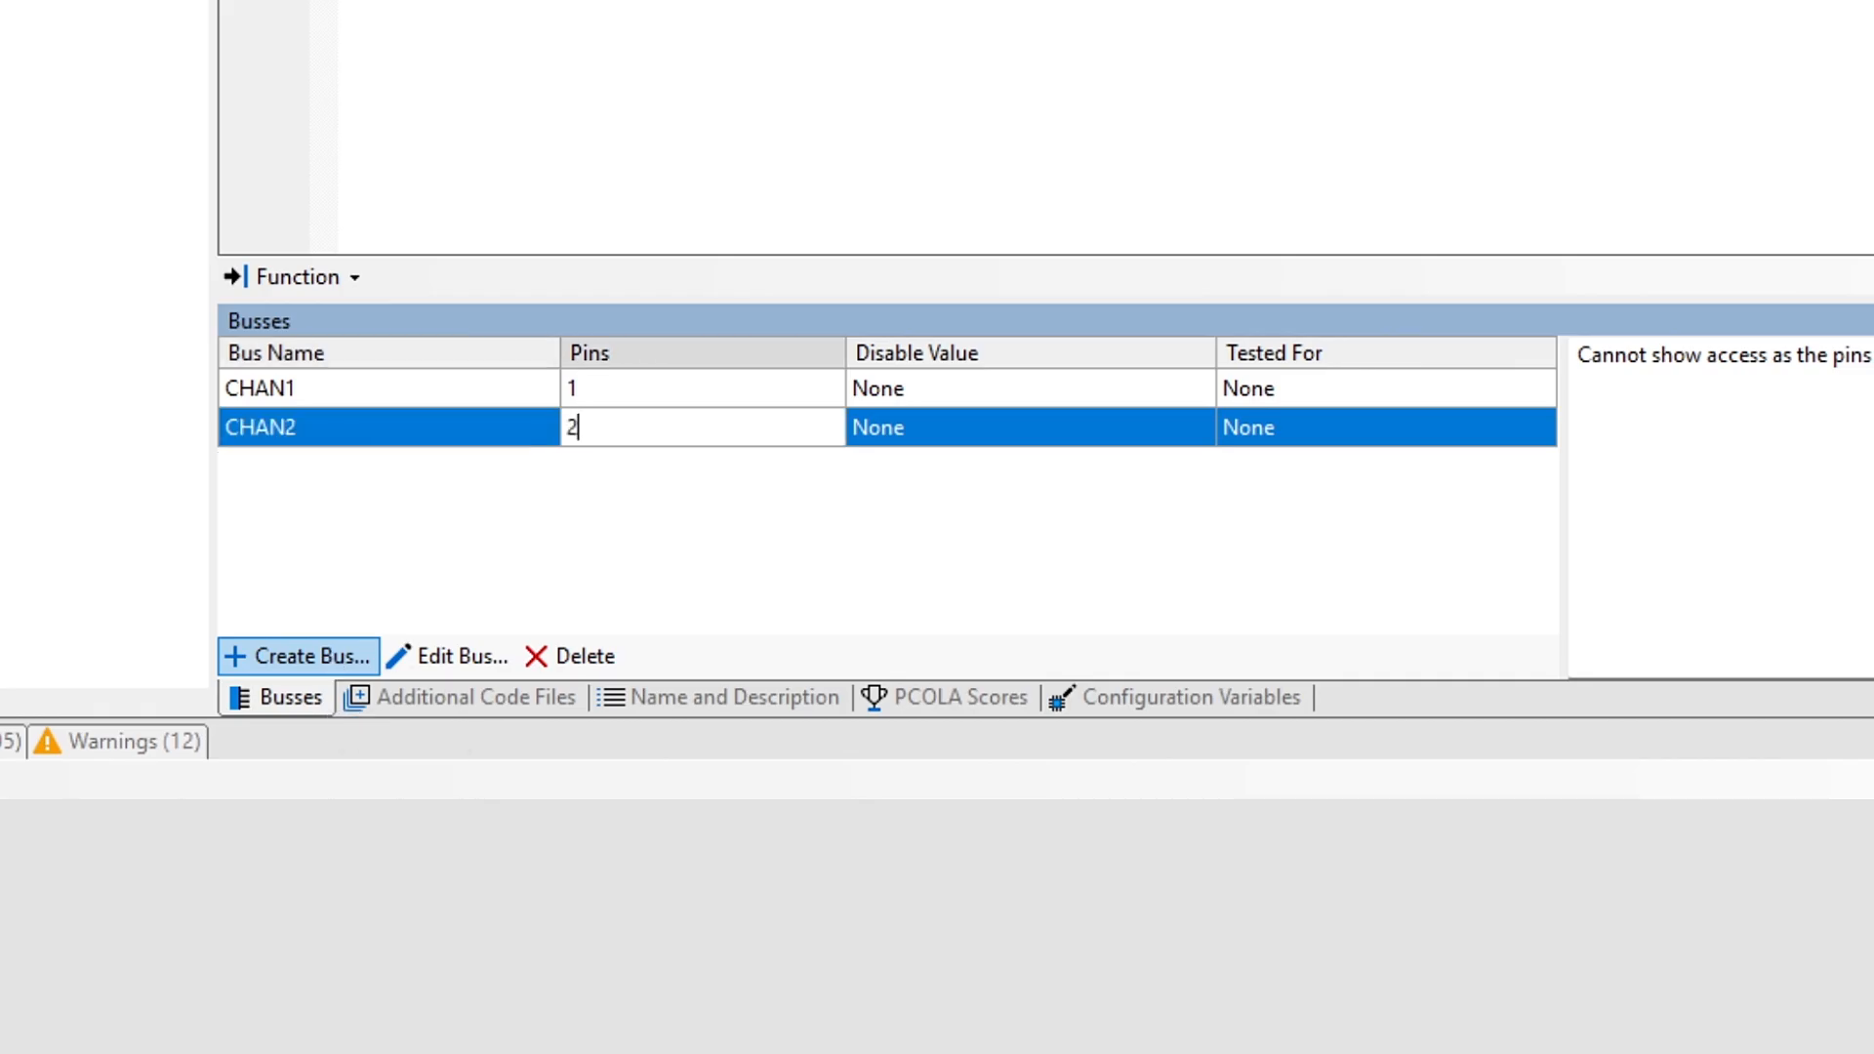
key(Return)
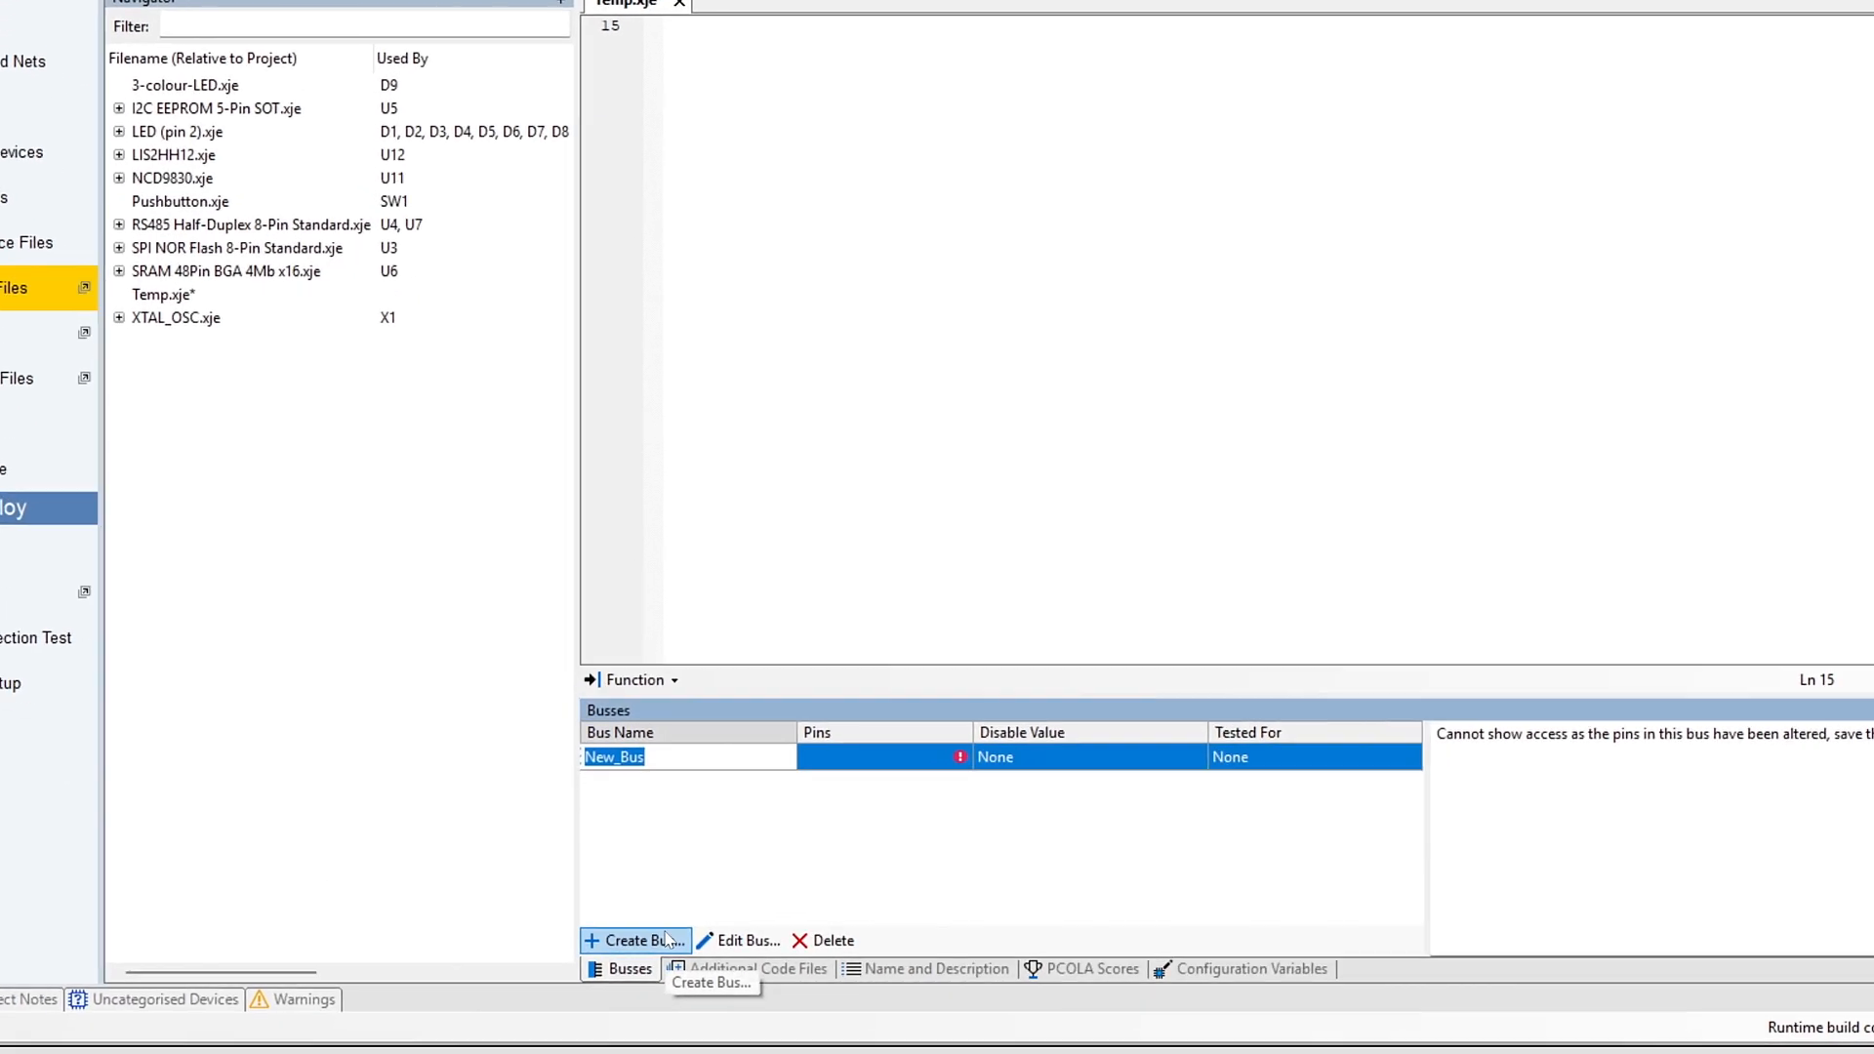
Step: Name the new bus in Temp.xje A and assign it pin 9
text(A)
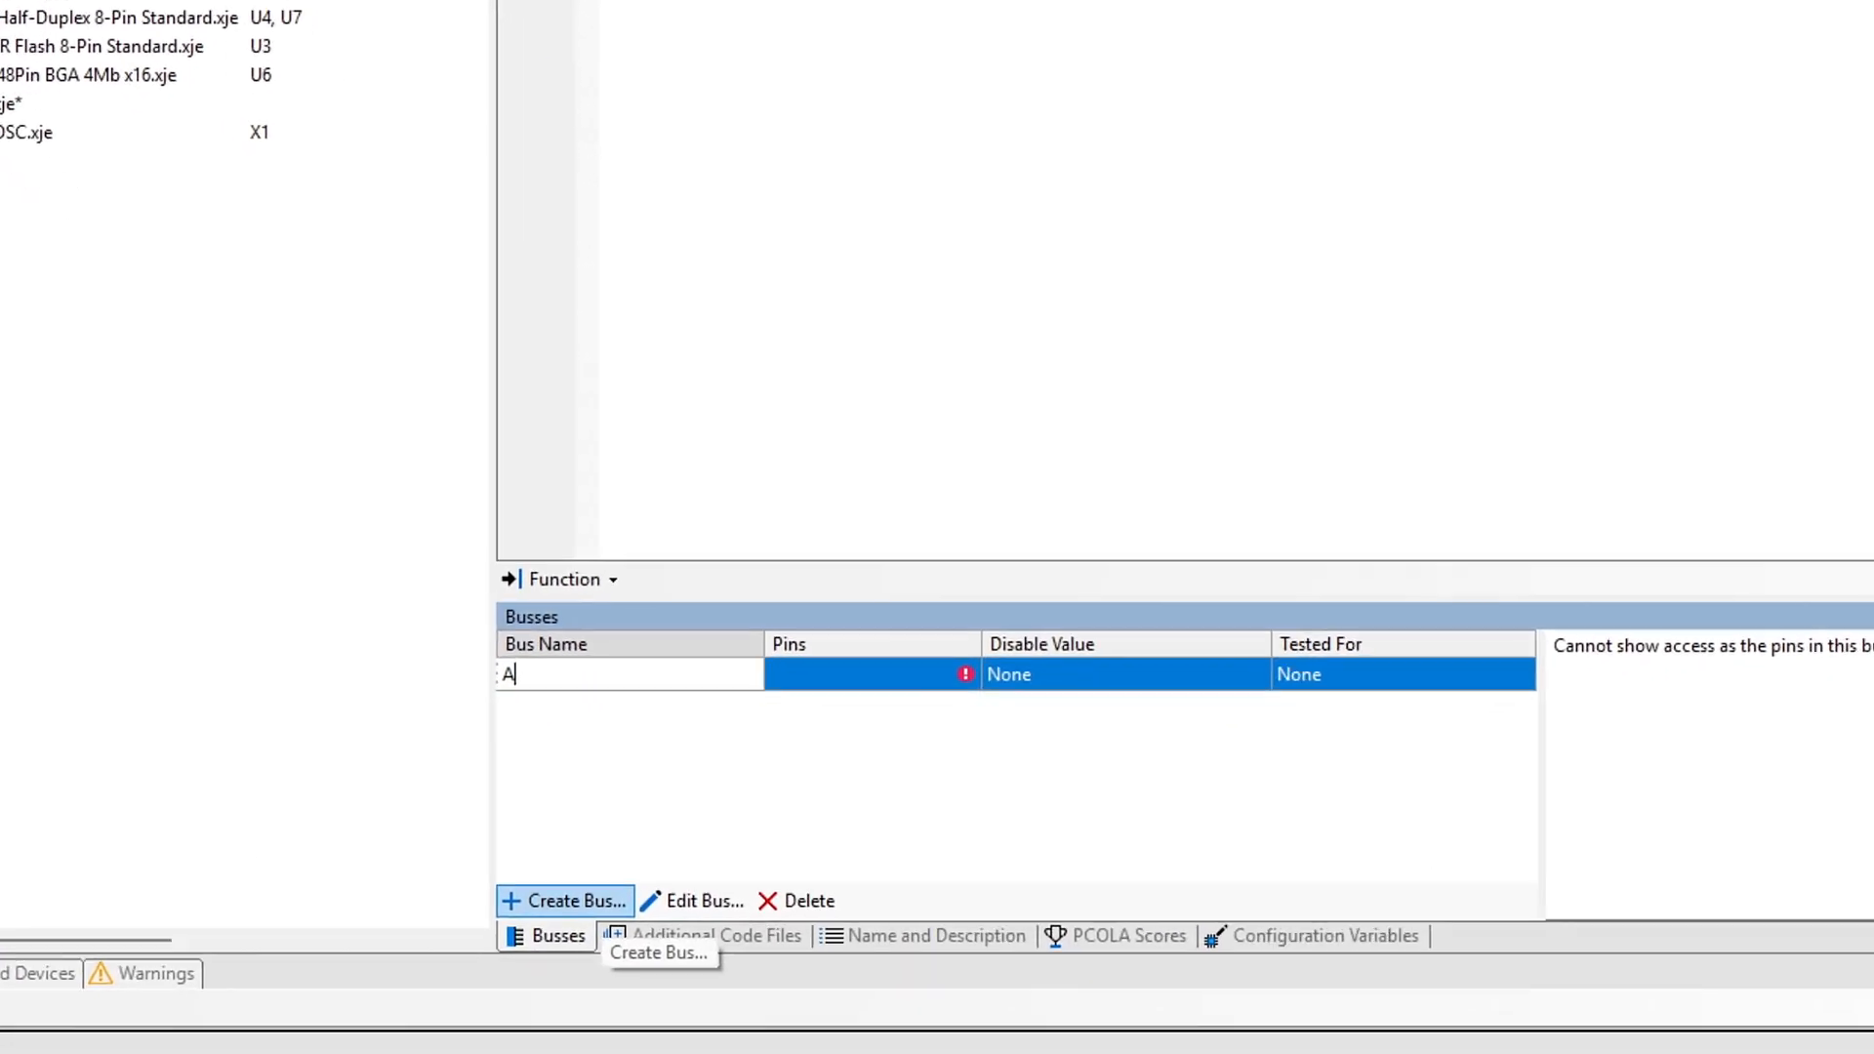
key(Tab)
text(9)
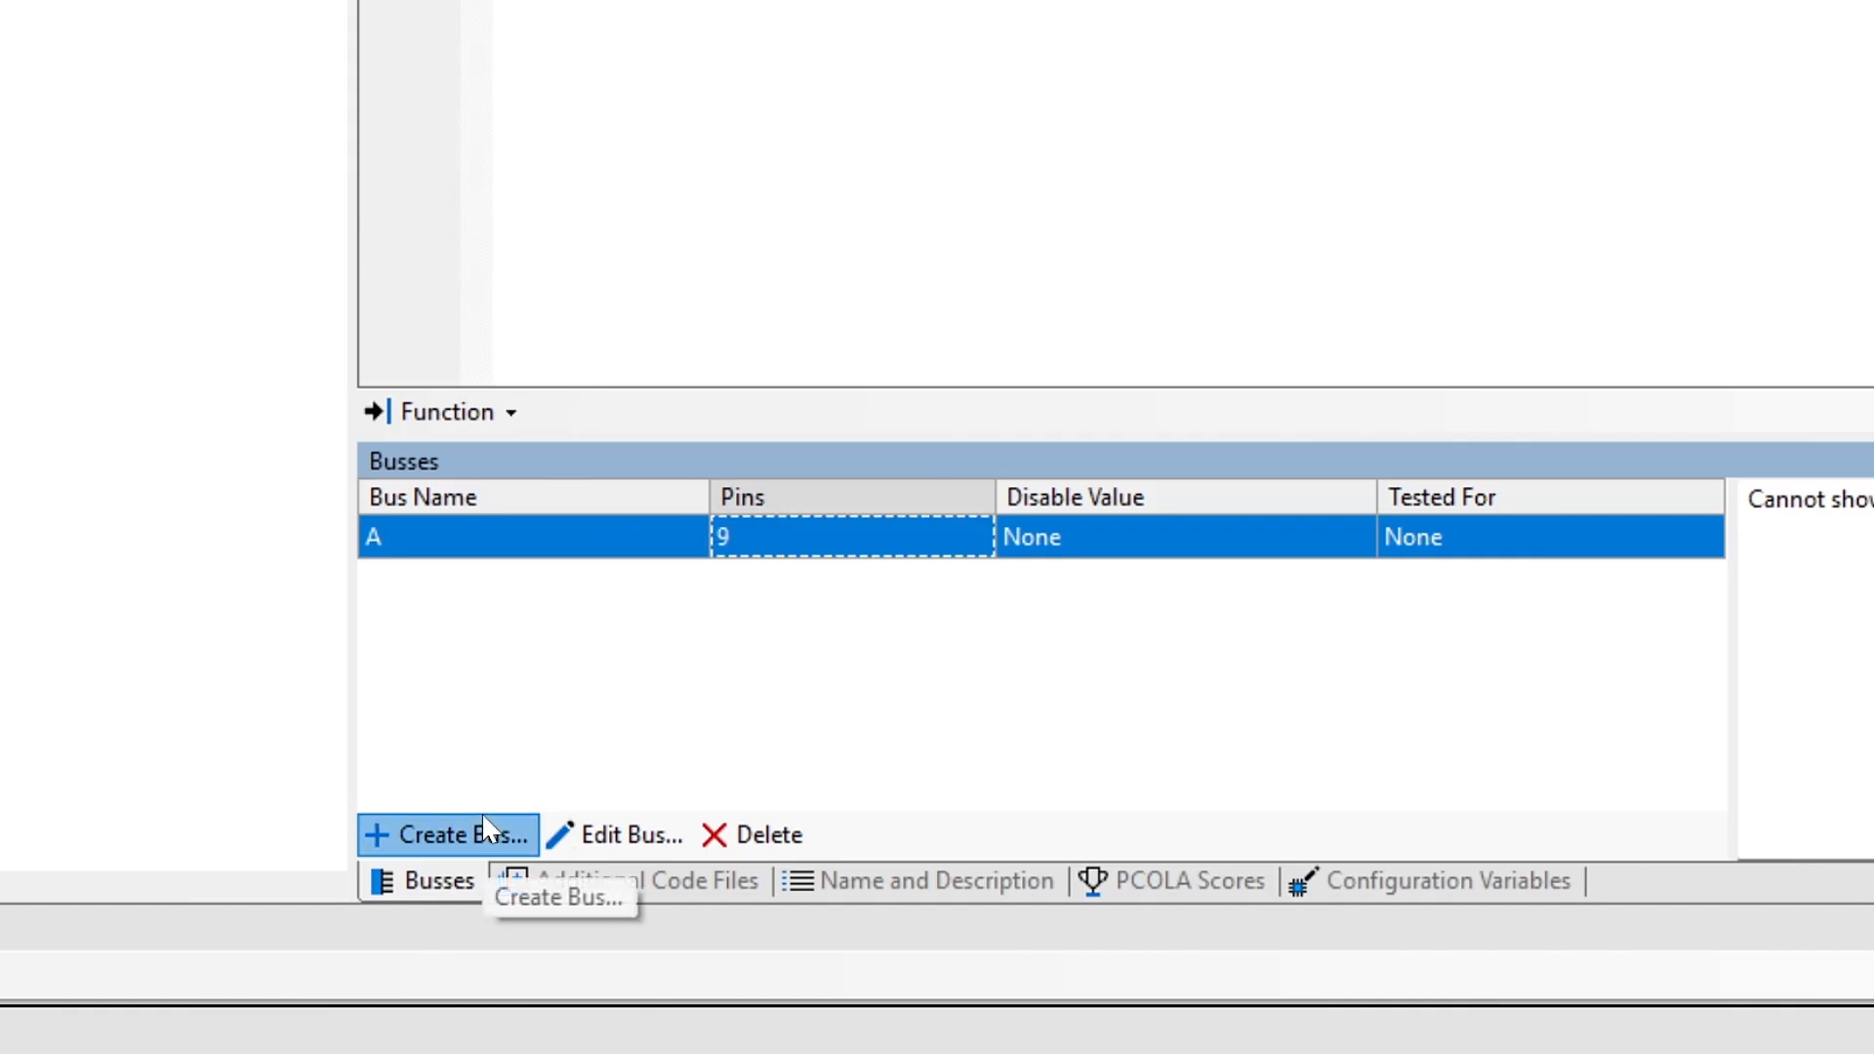
Step: Create a bus named DATA with pins 8, 6, 4, and open the disable value options of bus A
click(479, 833)
text(DATA)
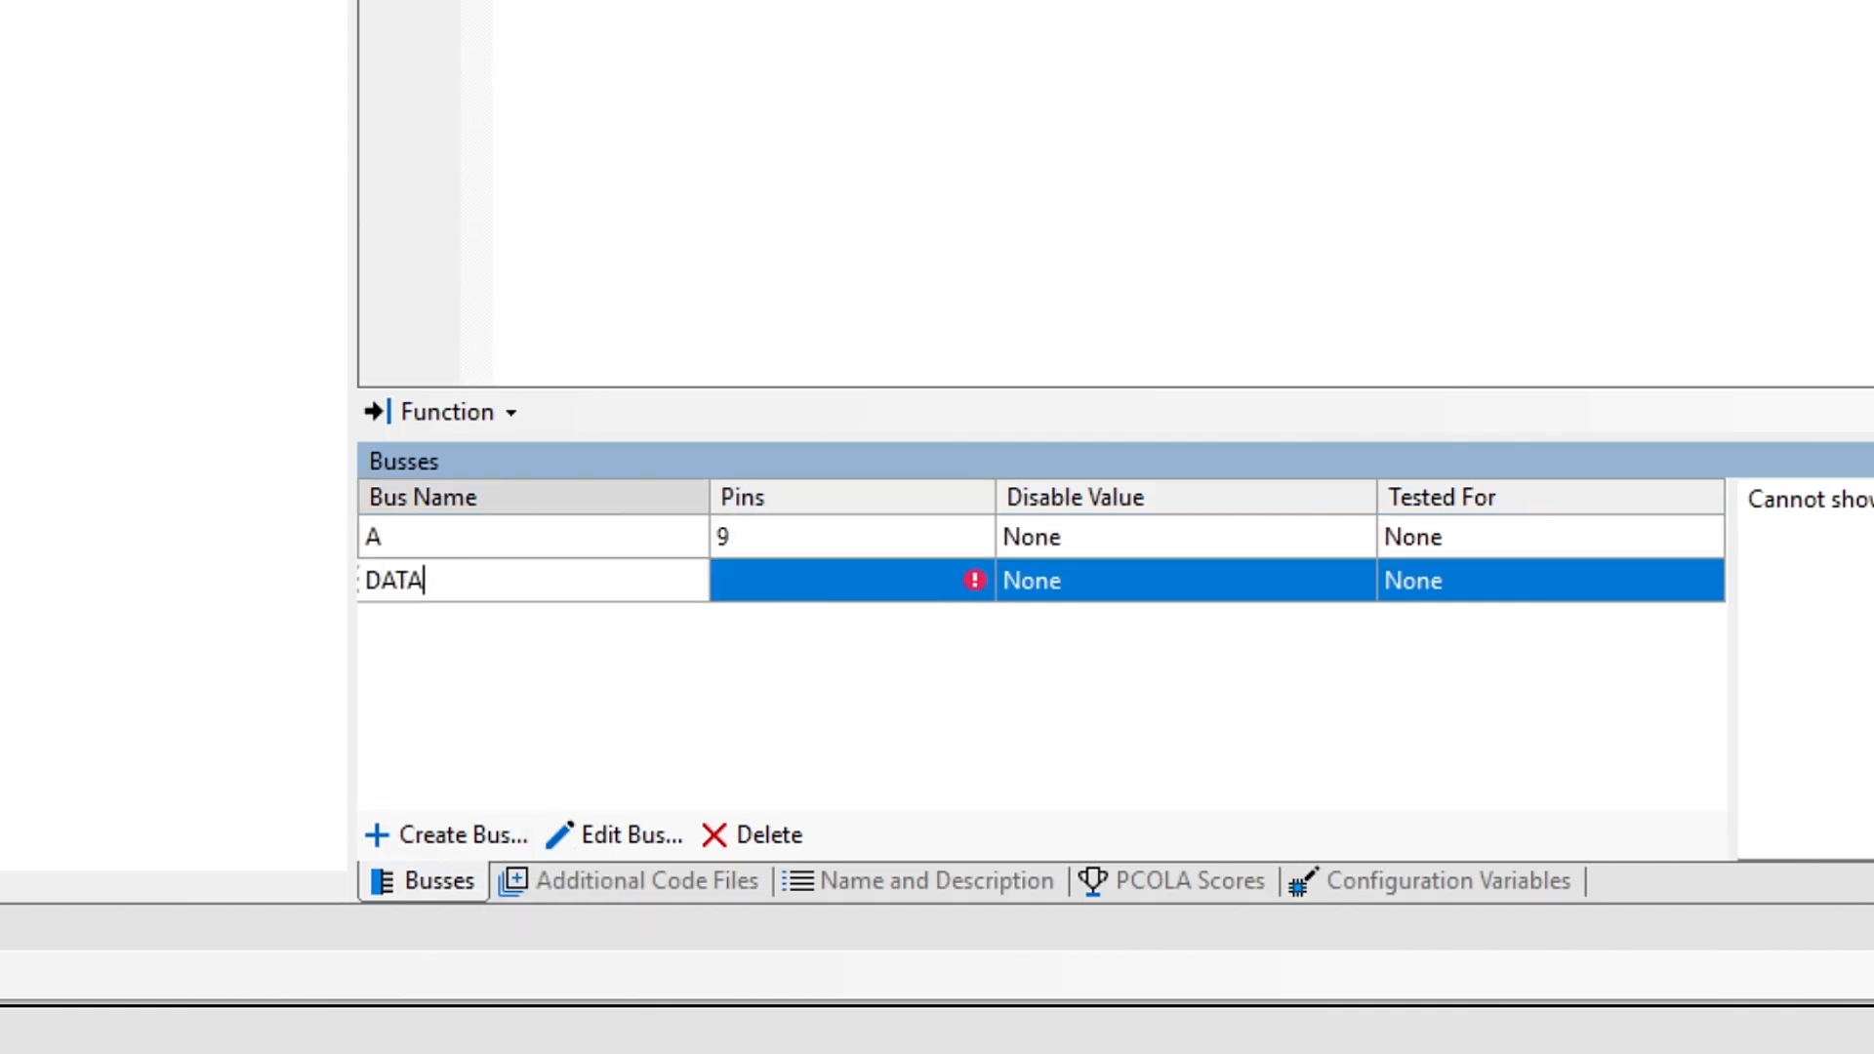
key(Tab)
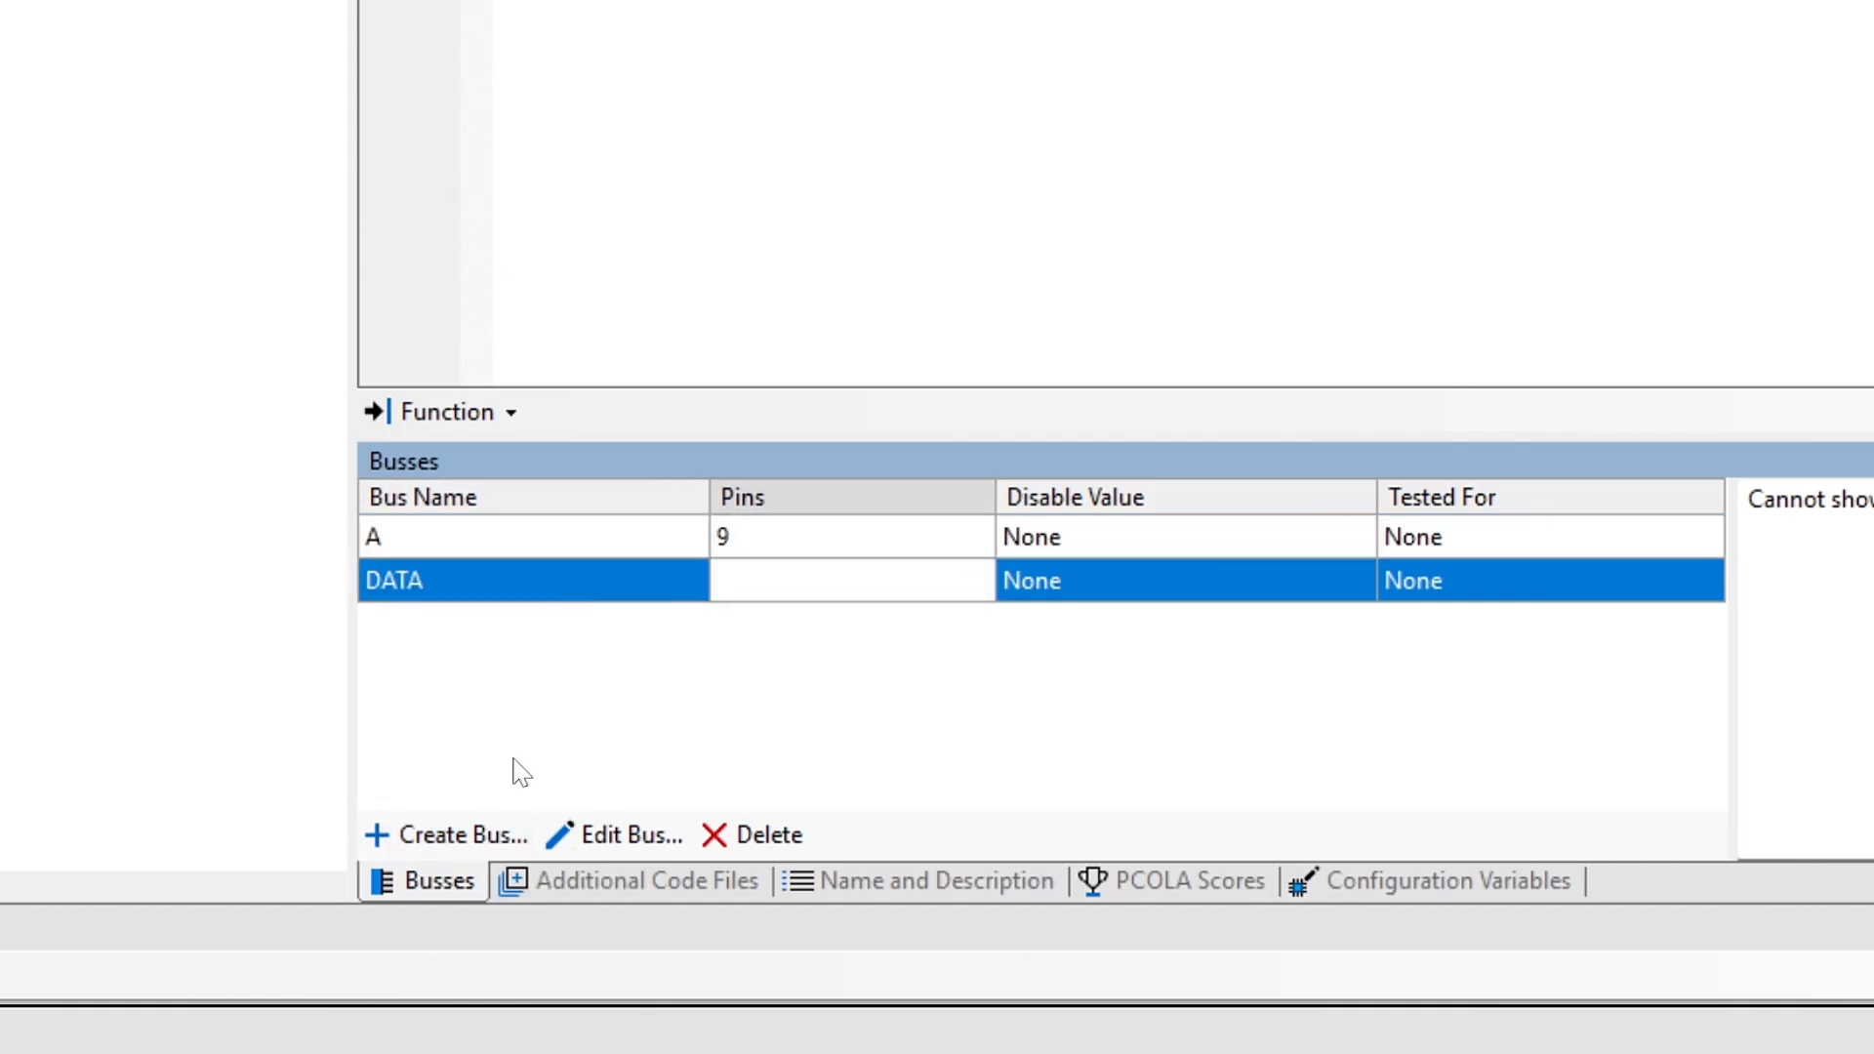
text(8,6,4)
key(Return)
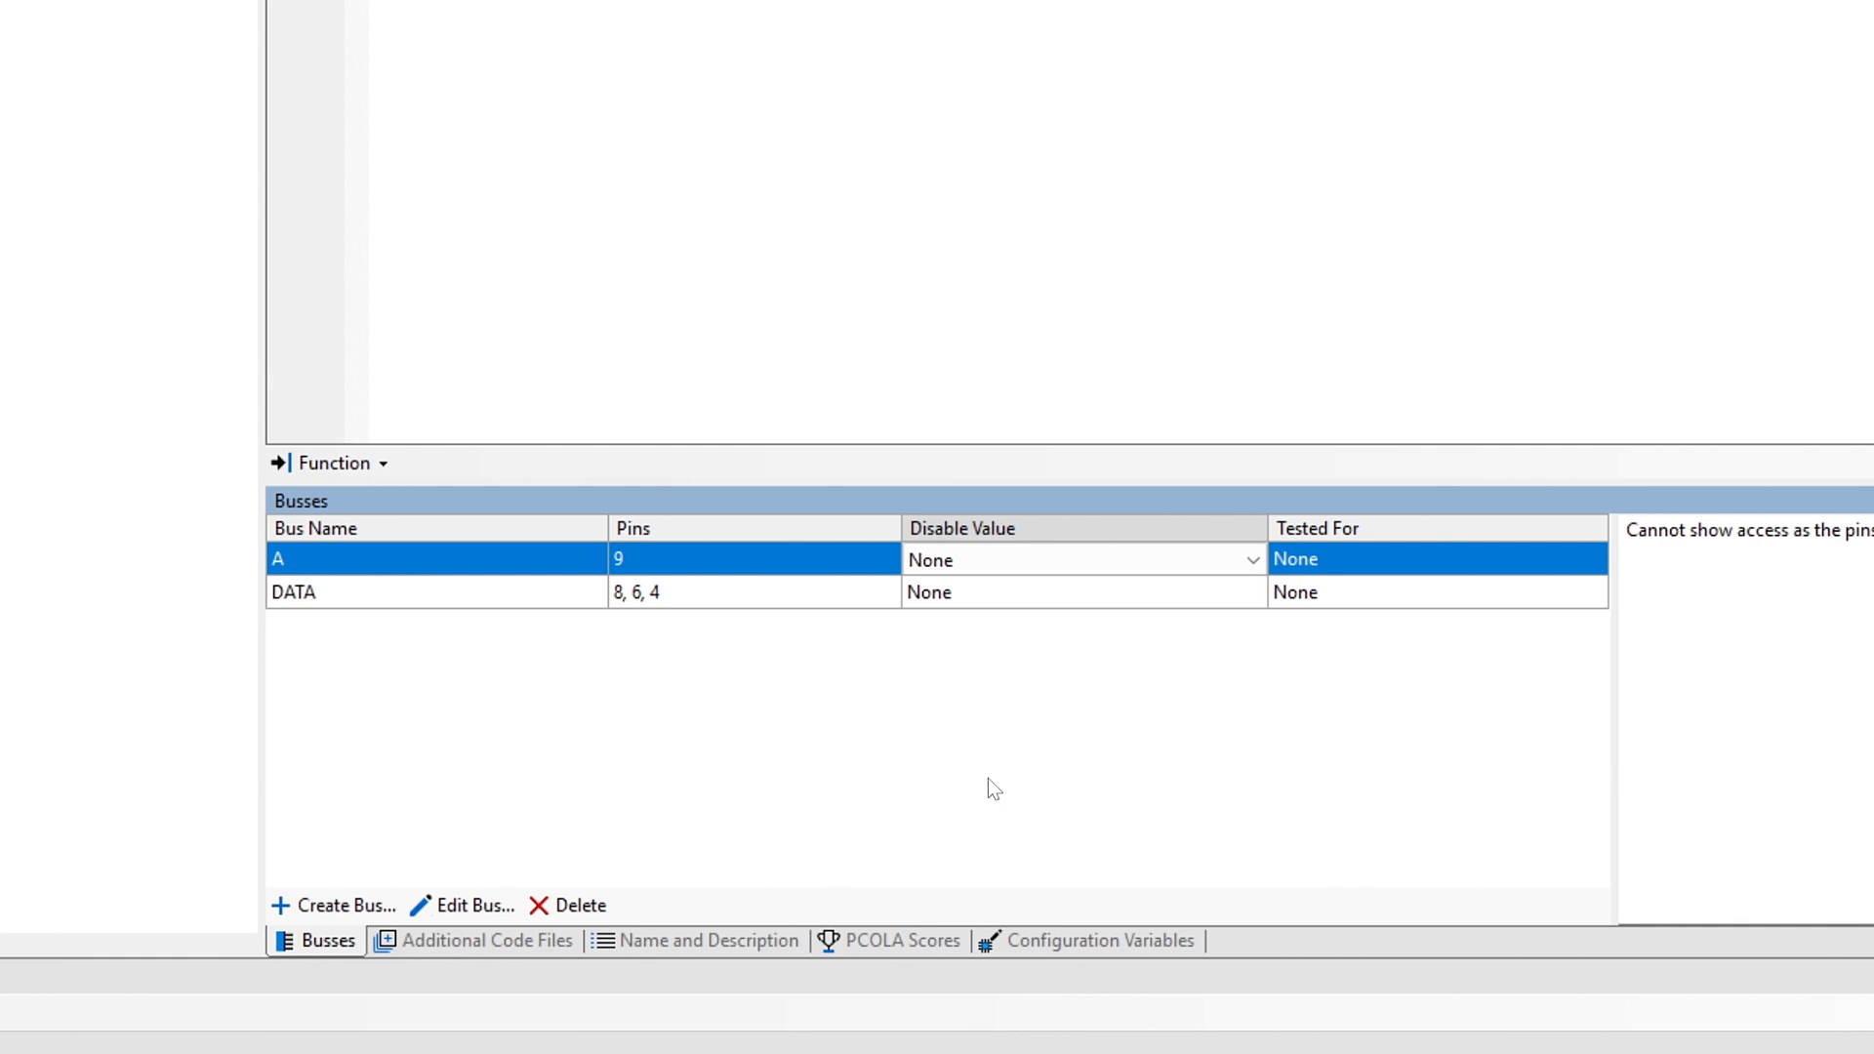
click(1263, 568)
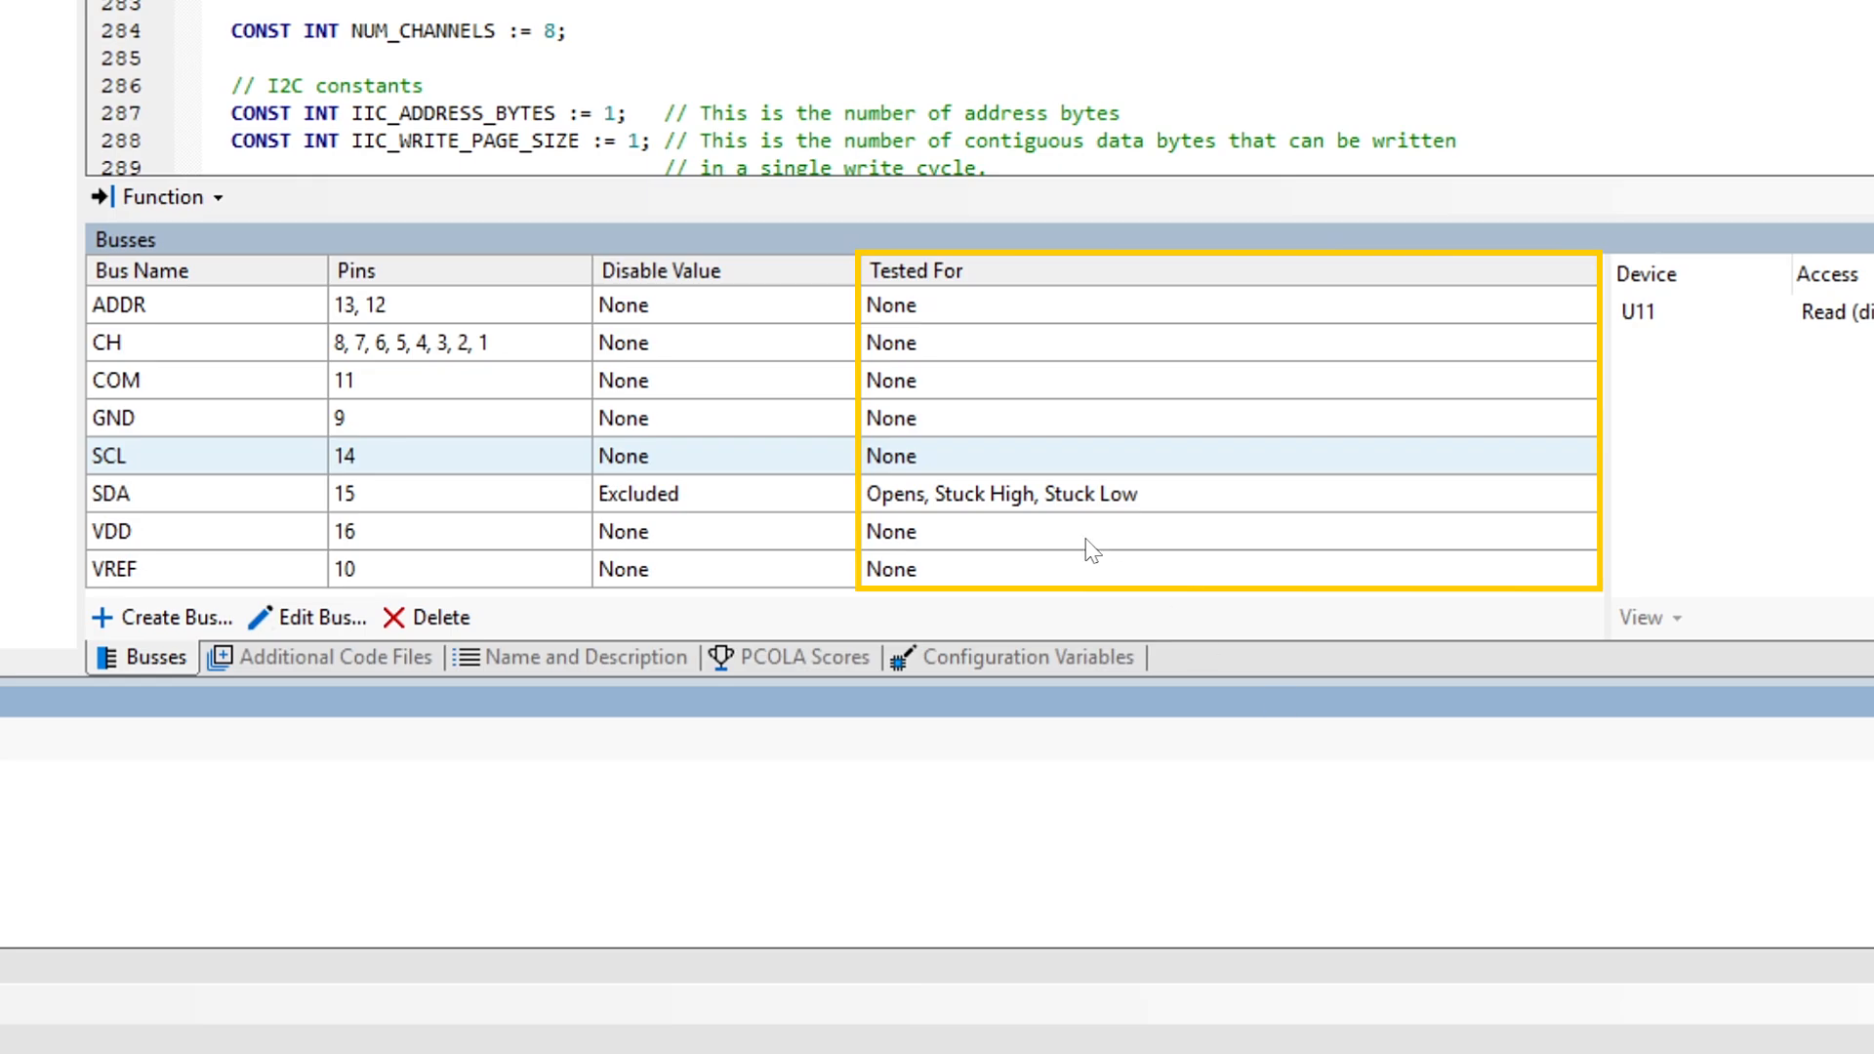
Step: Mark the SCL bus as tested for opens, stuck low and stuck high, and the CH bus as functionally tested
click(1011, 460)
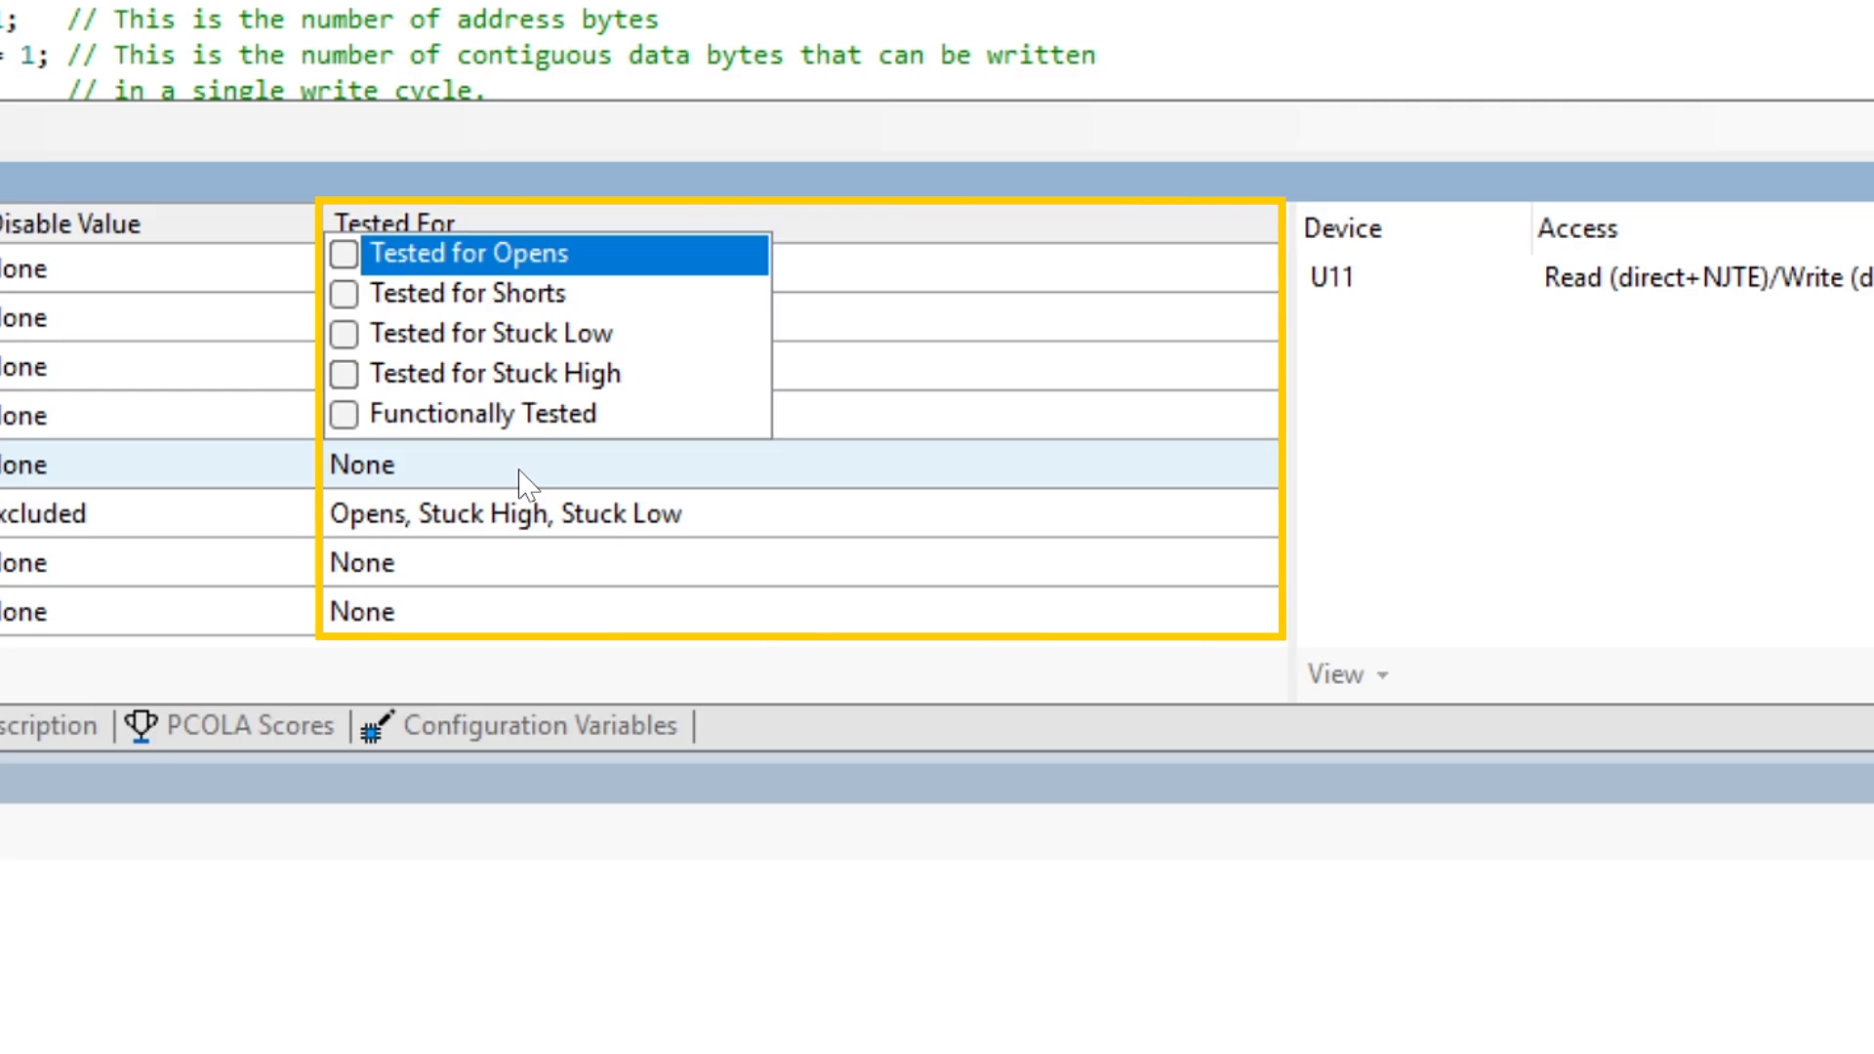
click(353, 255)
click(350, 326)
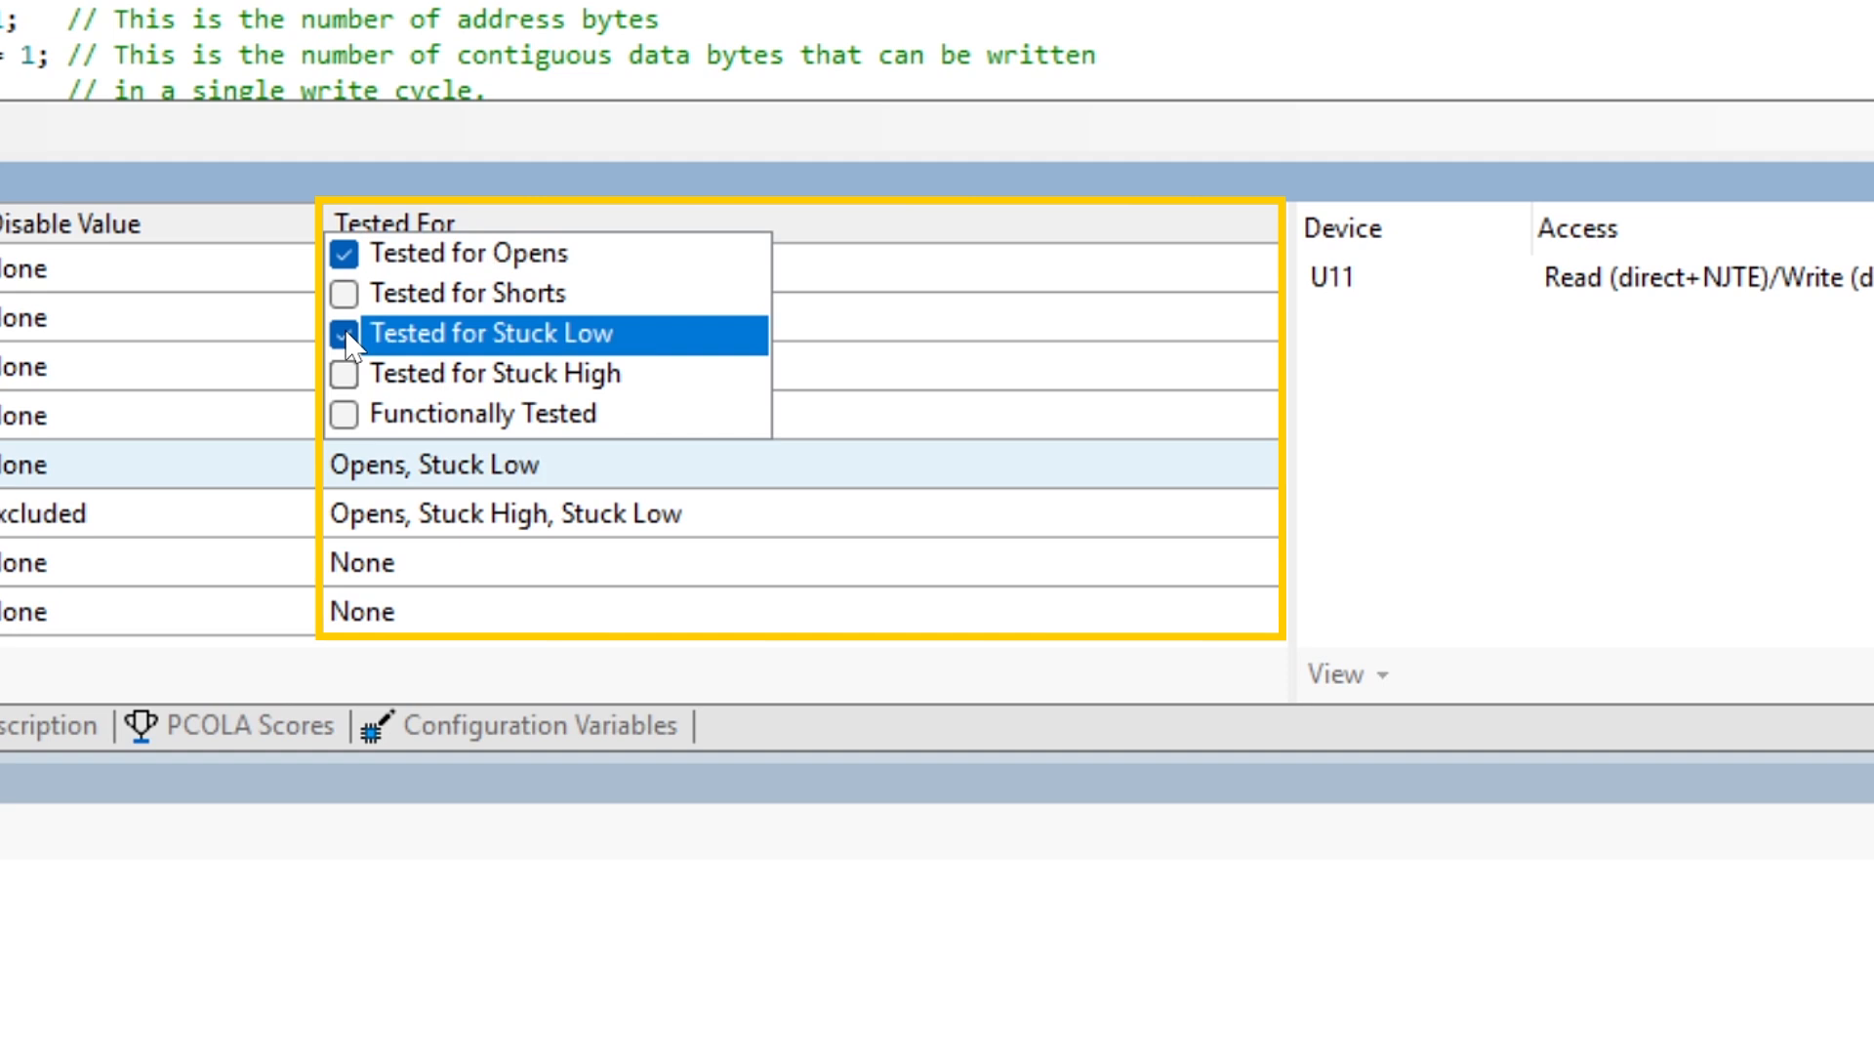
click(339, 383)
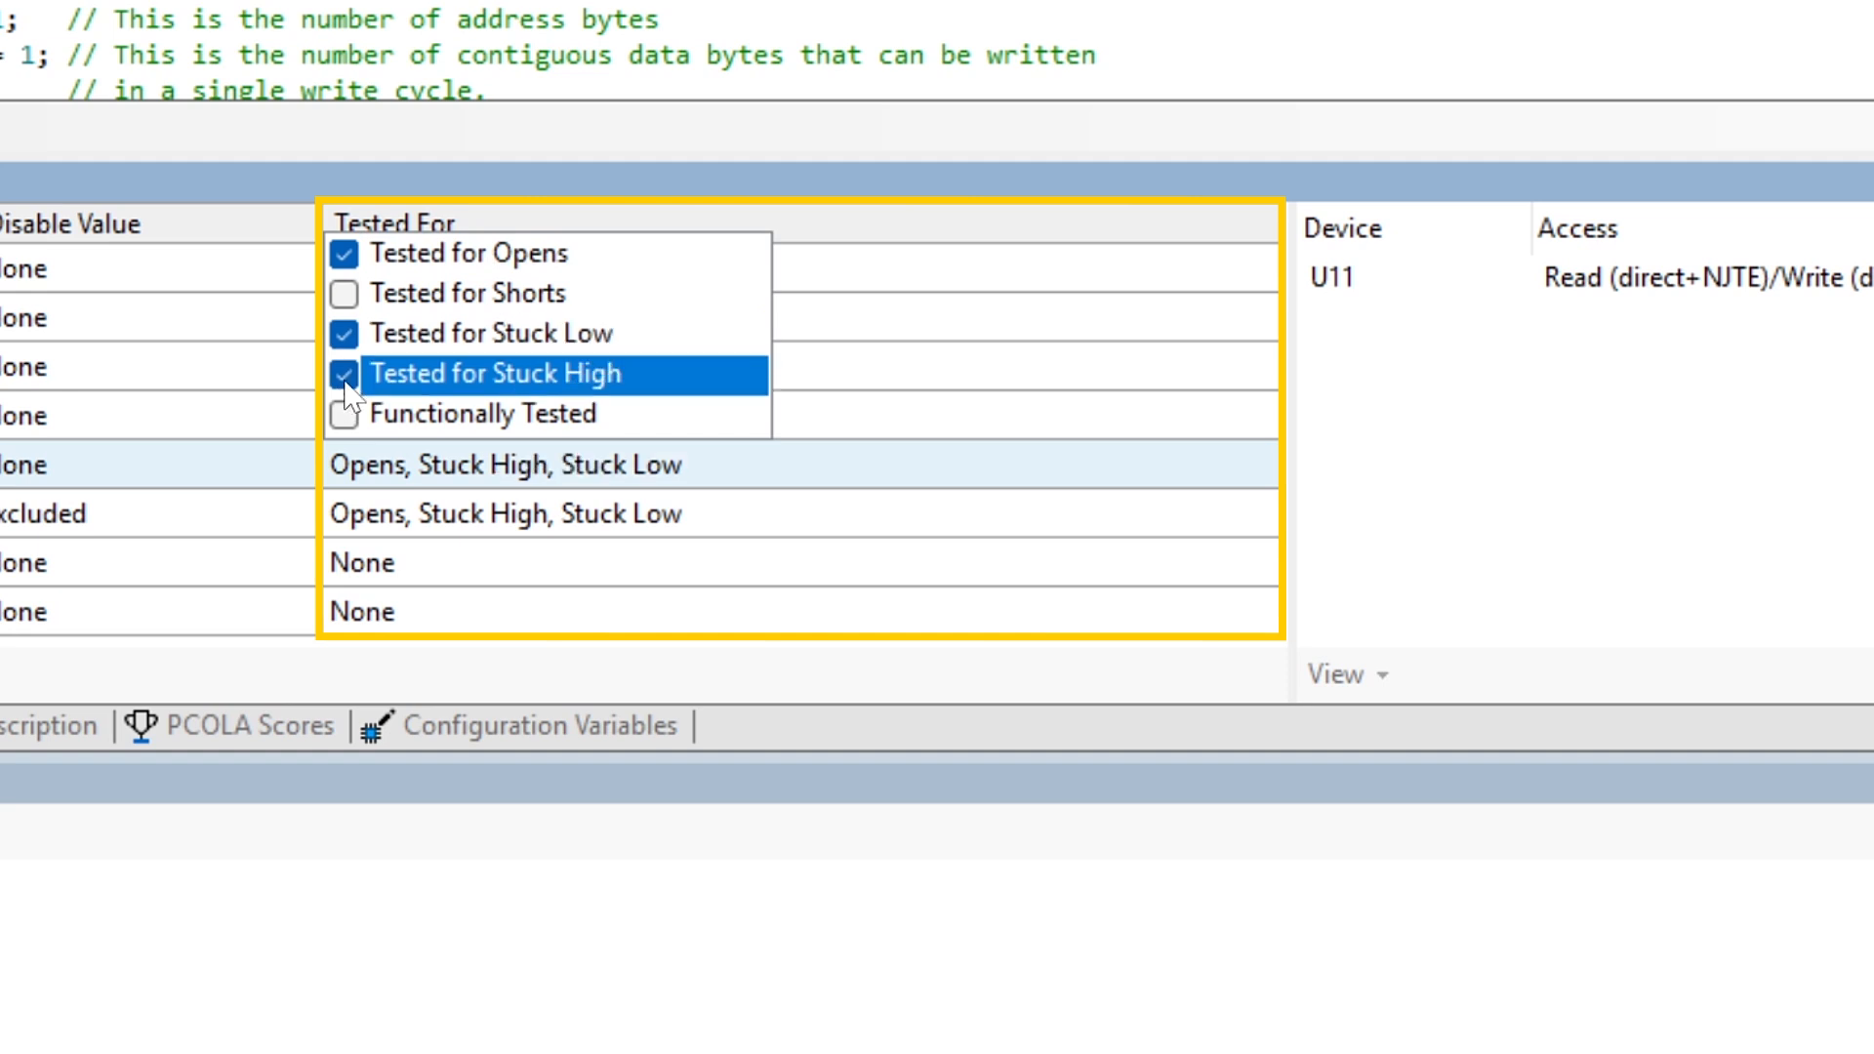
click(1358, 522)
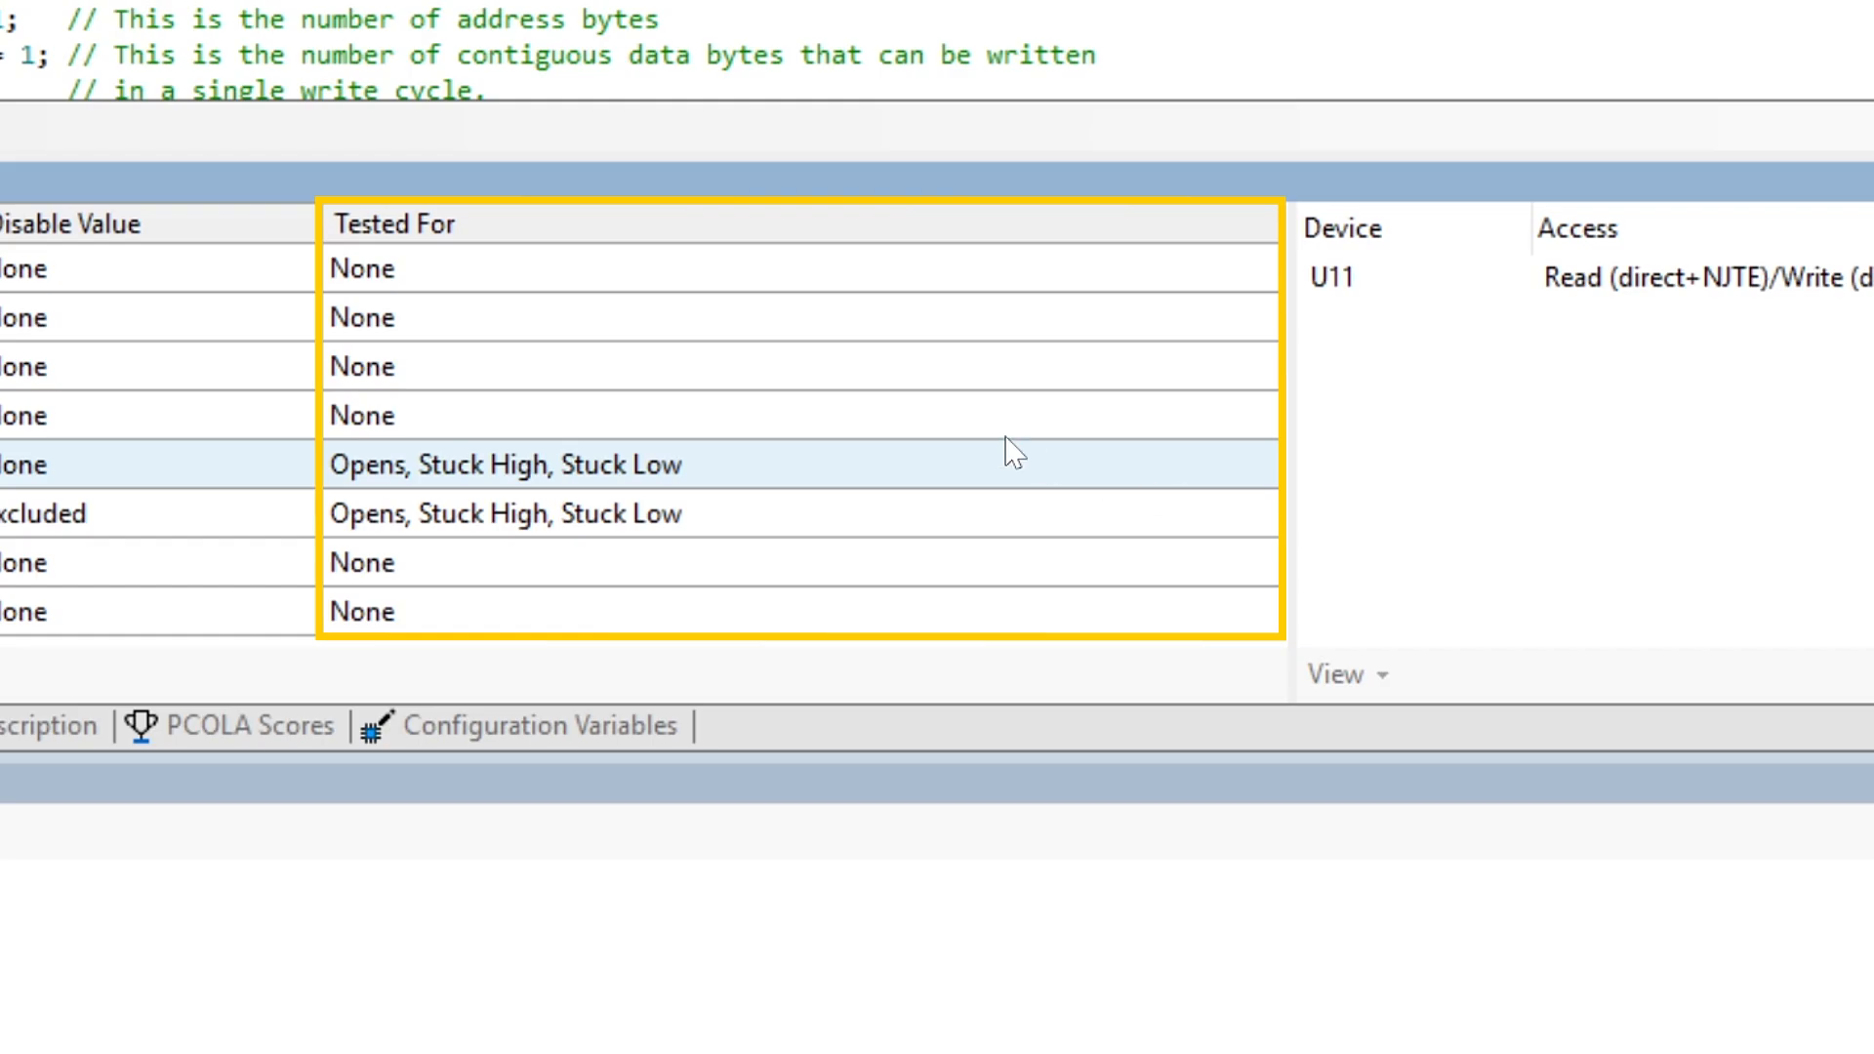
click(828, 322)
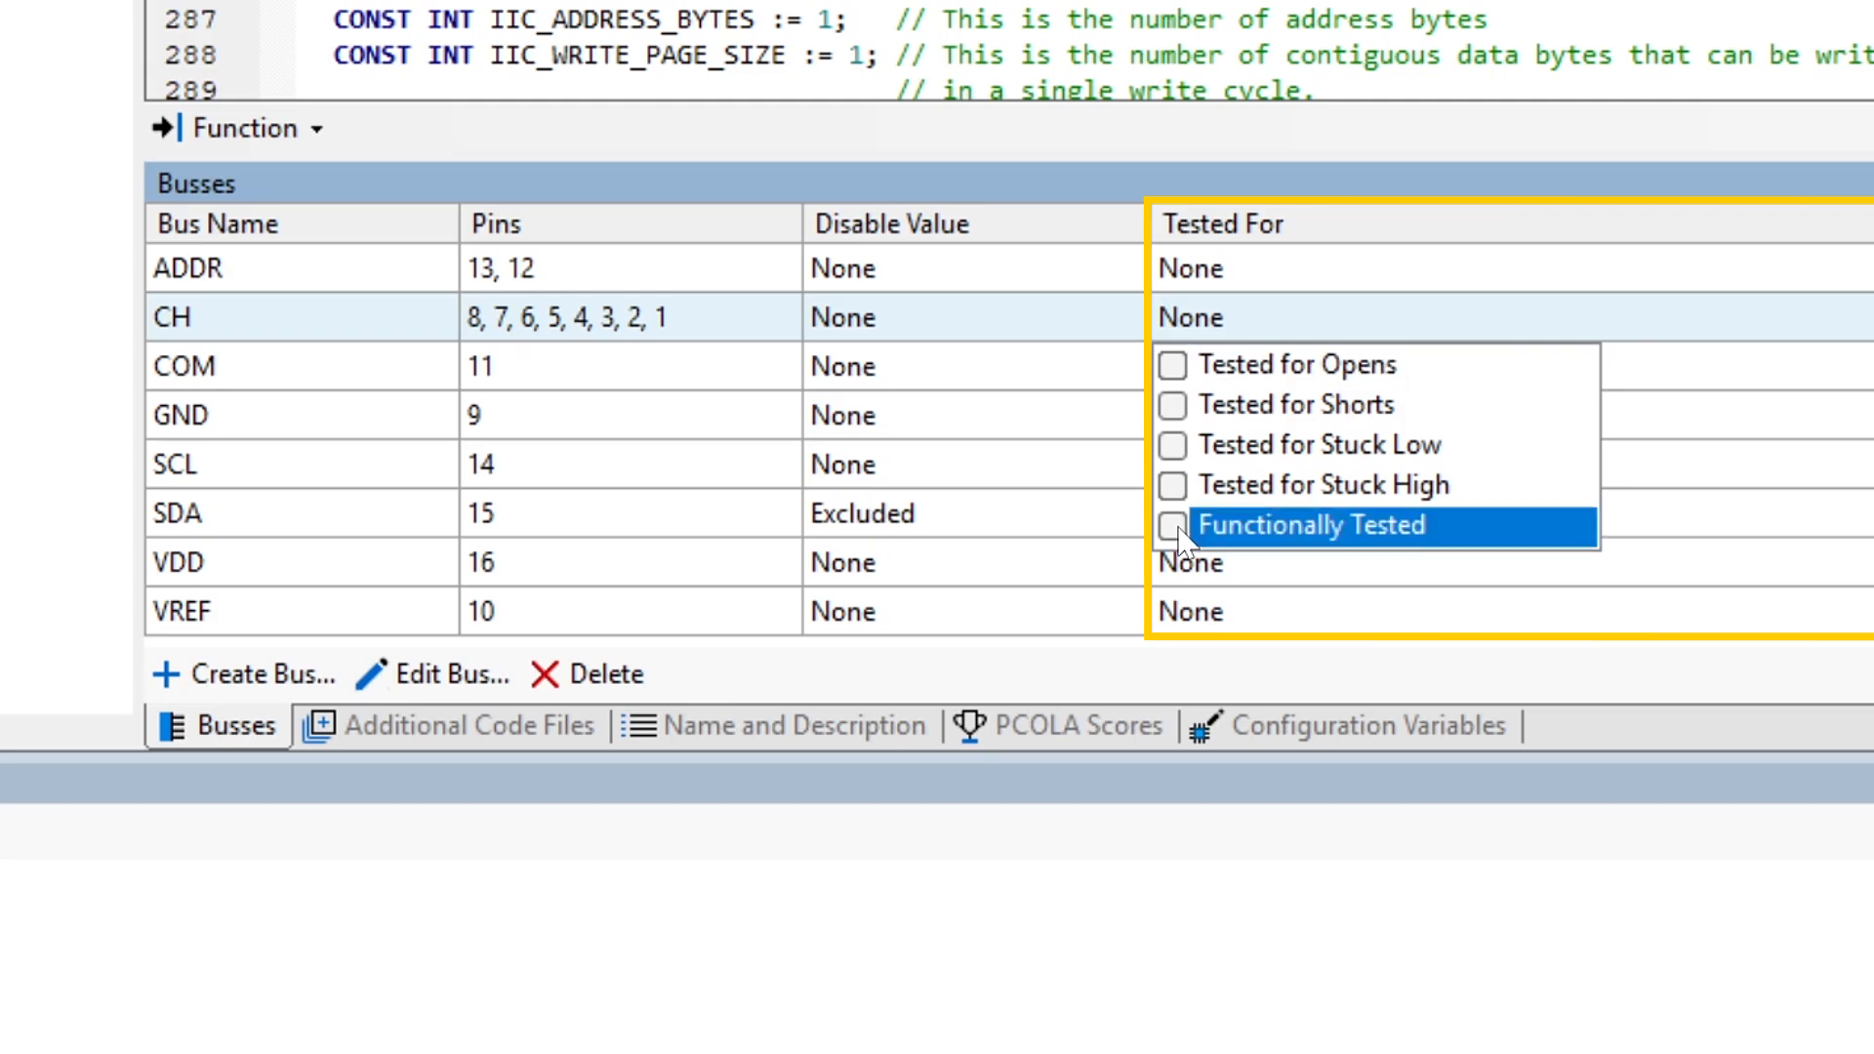
click(1175, 526)
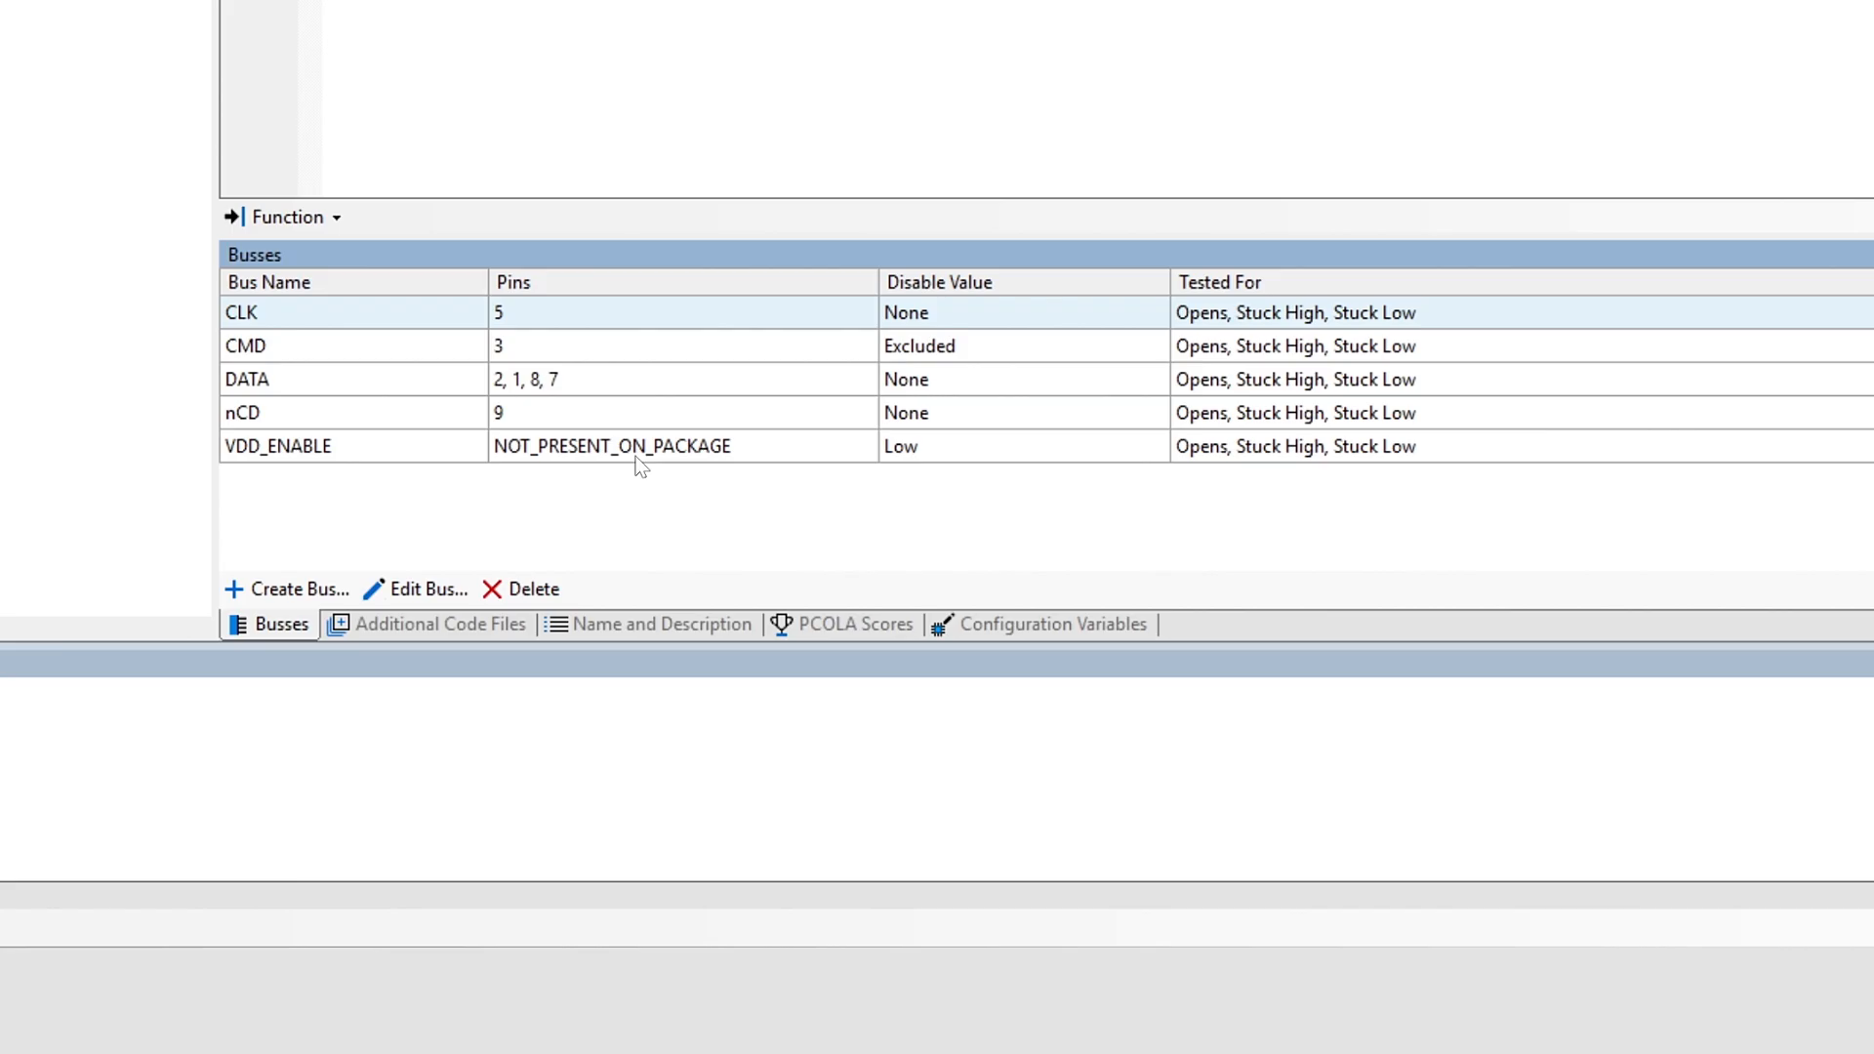
Step: Replace the pin placeholder of the VDD_ENABLE bus with U1.3
double_click(635, 456)
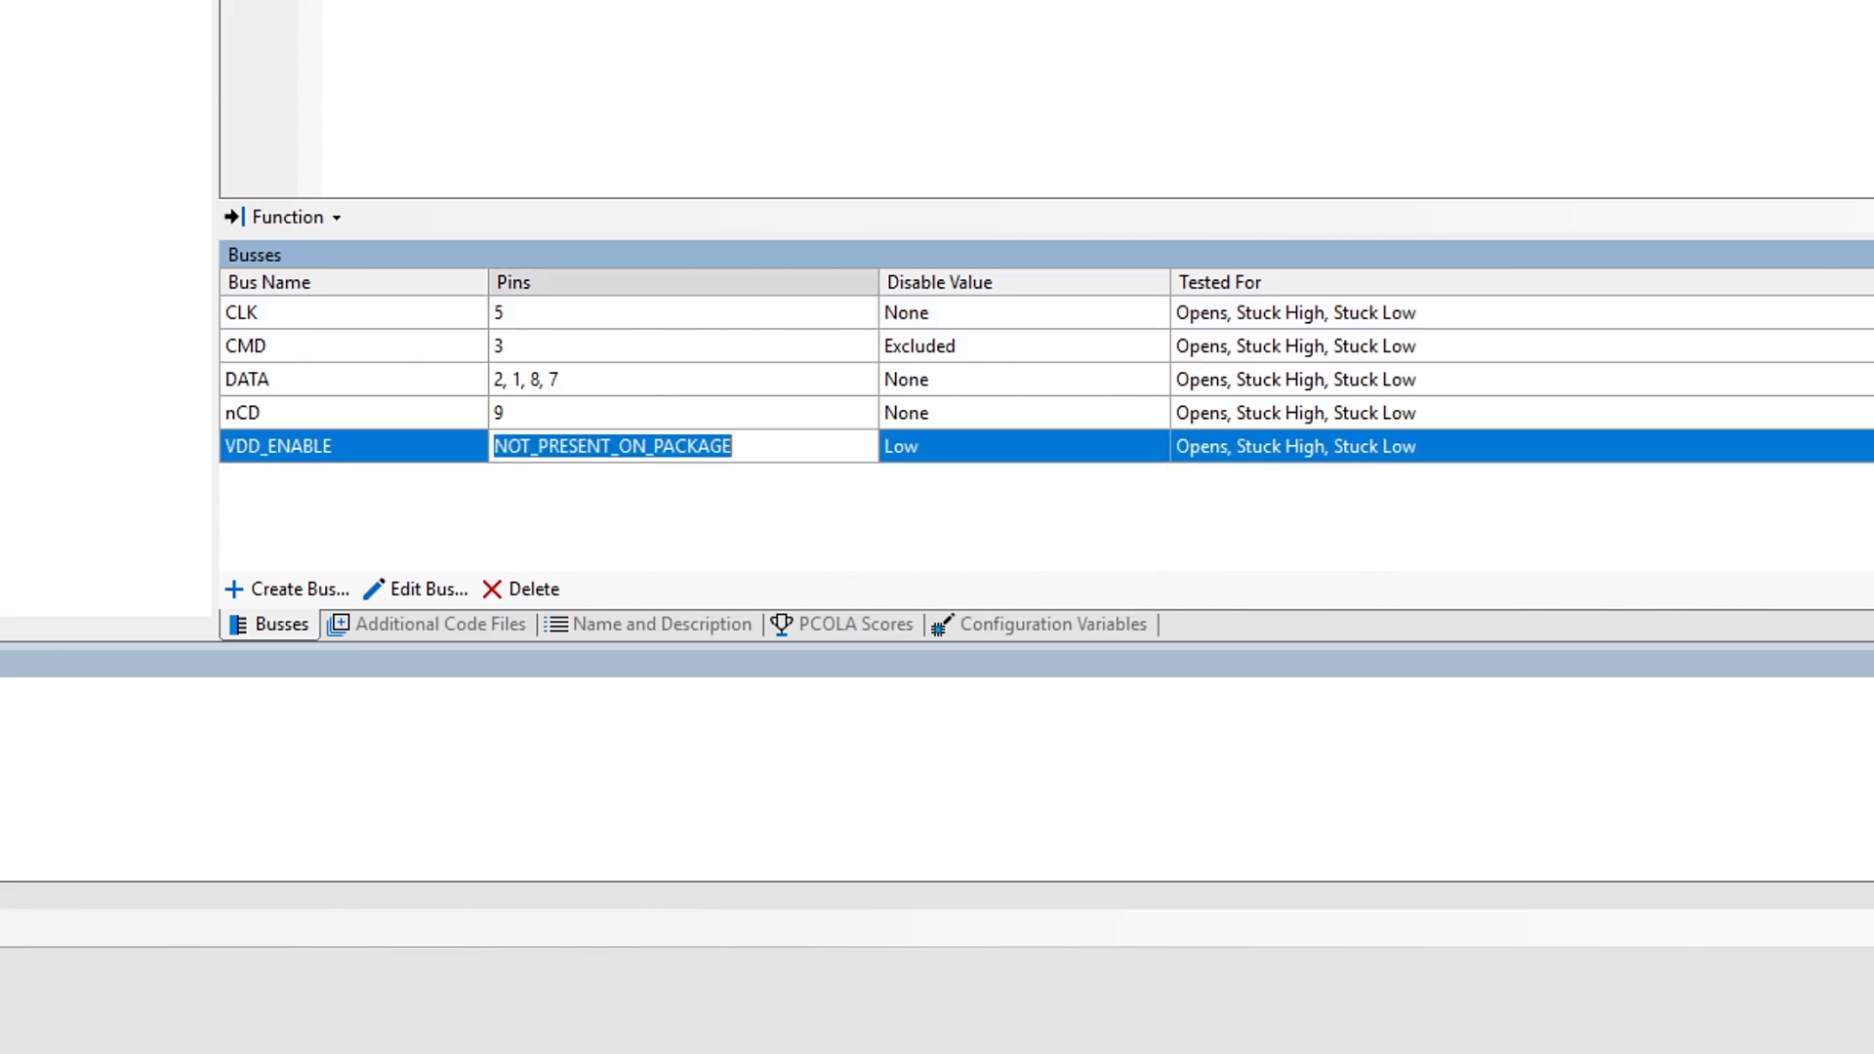
text(U)
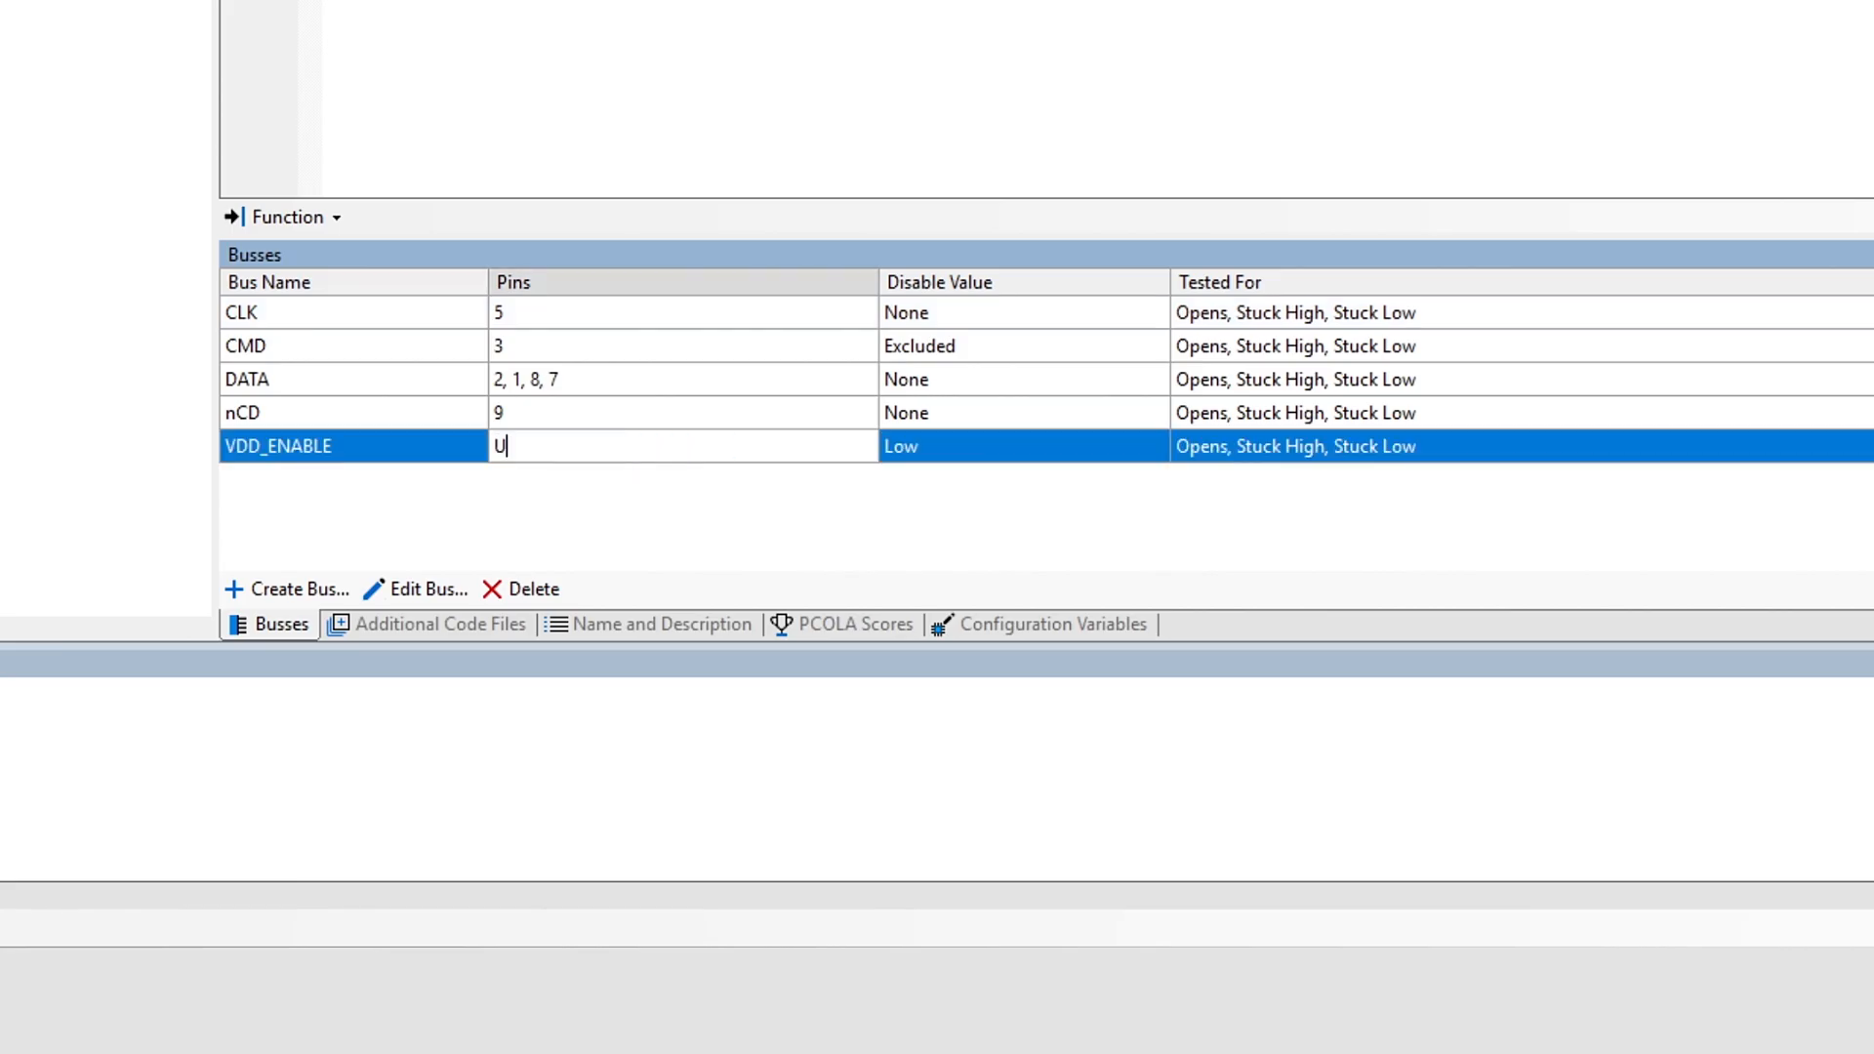
text(1.3)
key(Return)
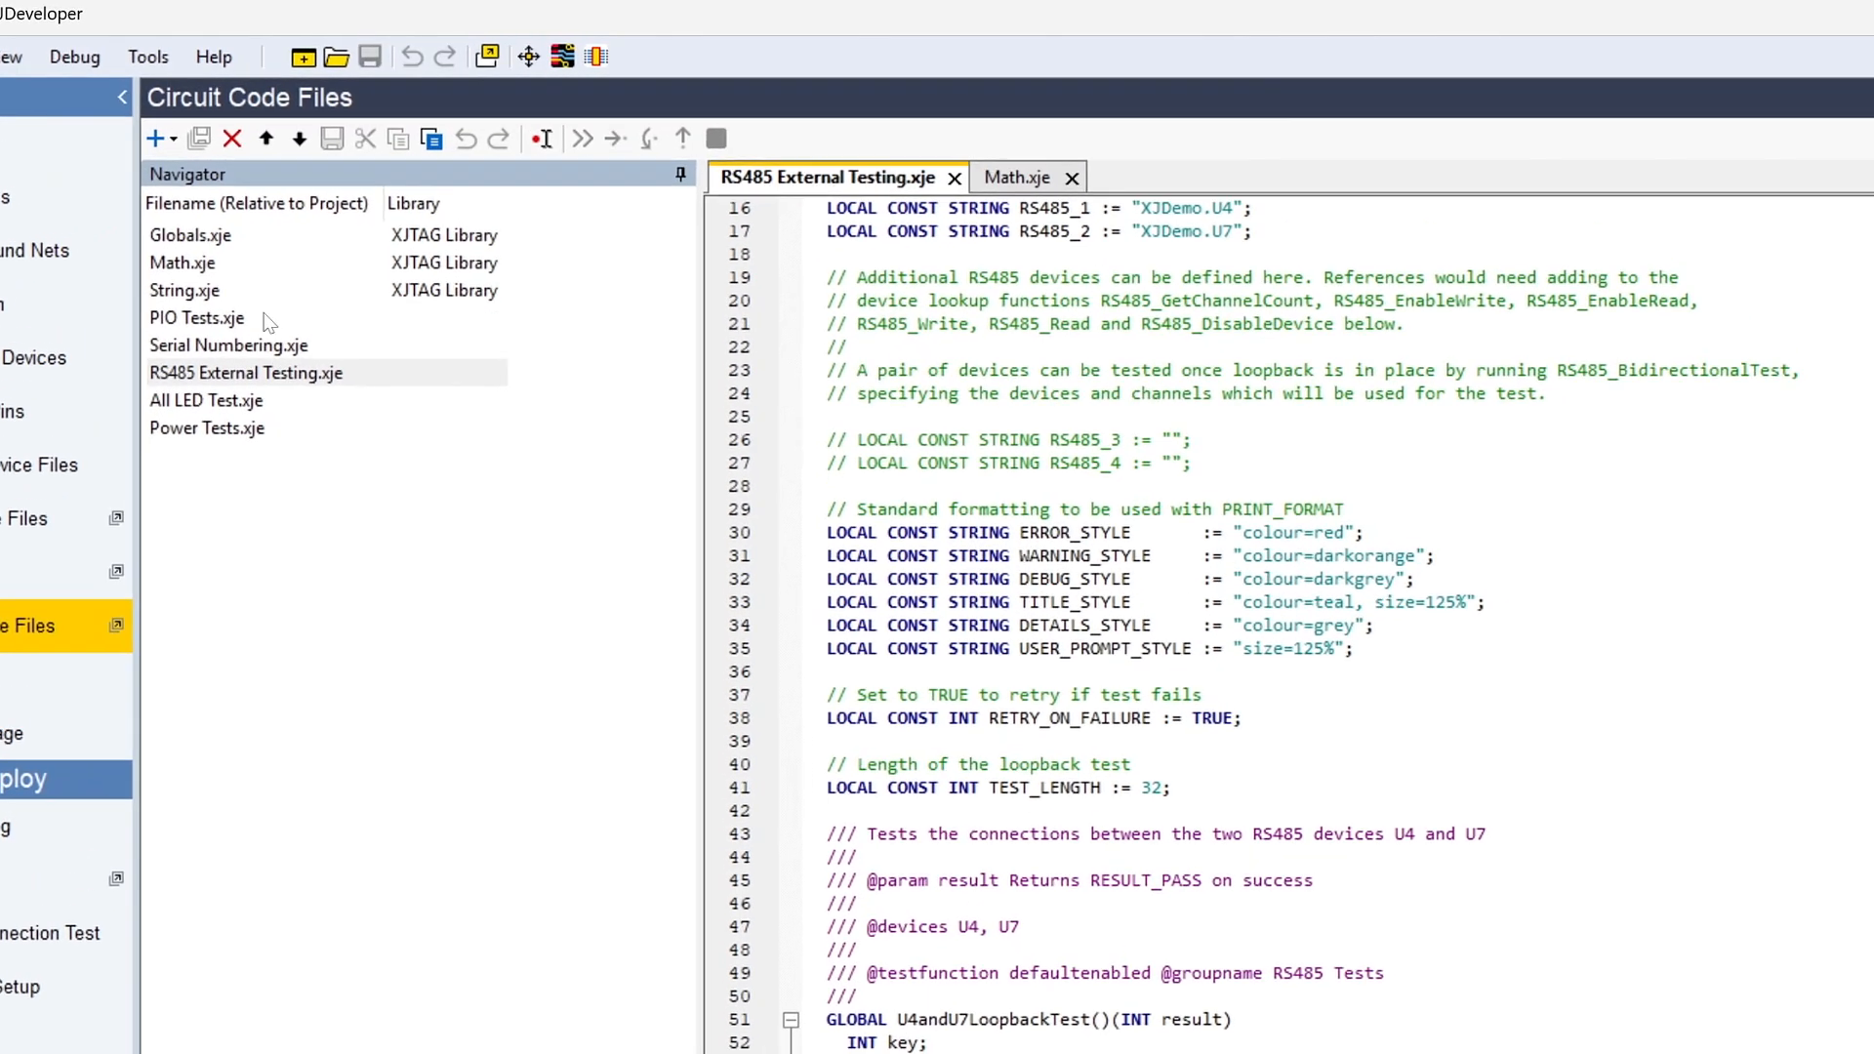
Step: Open the circuit code files Globals.xje and All LED Test.xje, and examine the LED test functions
double_click(259, 214)
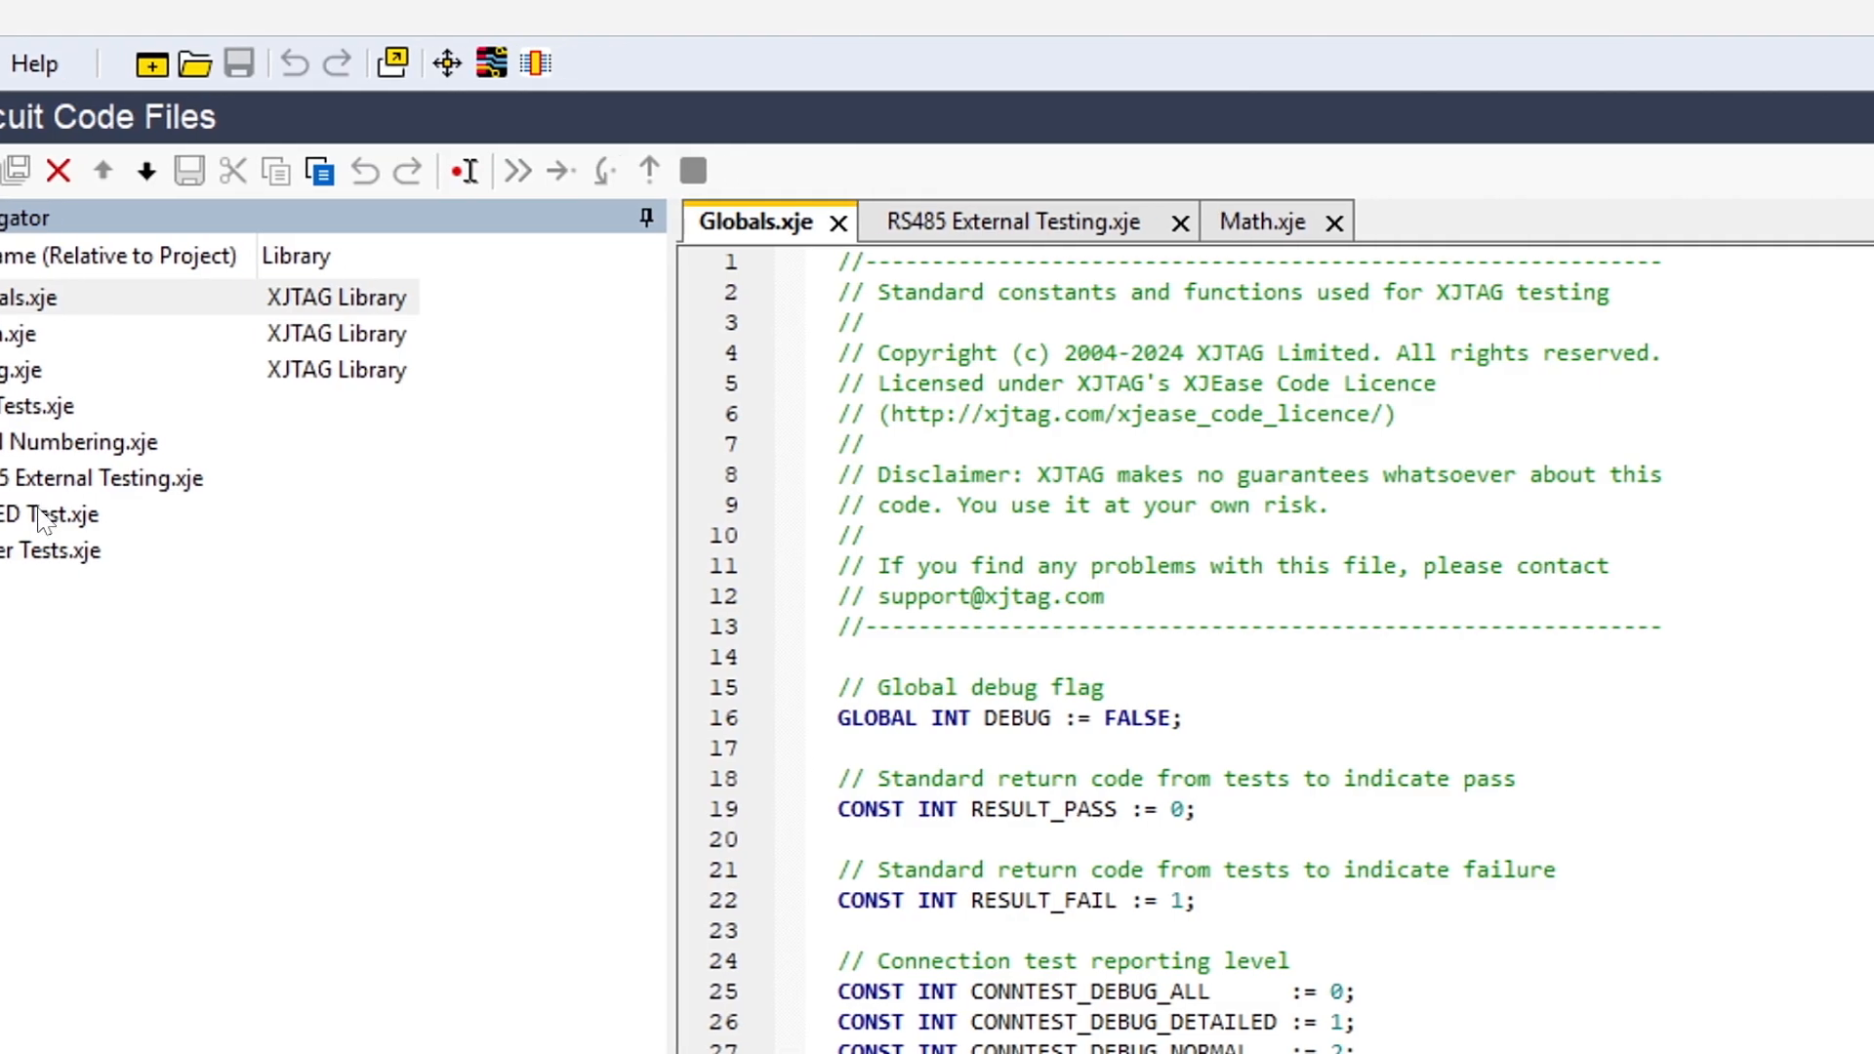
double_click(20, 514)
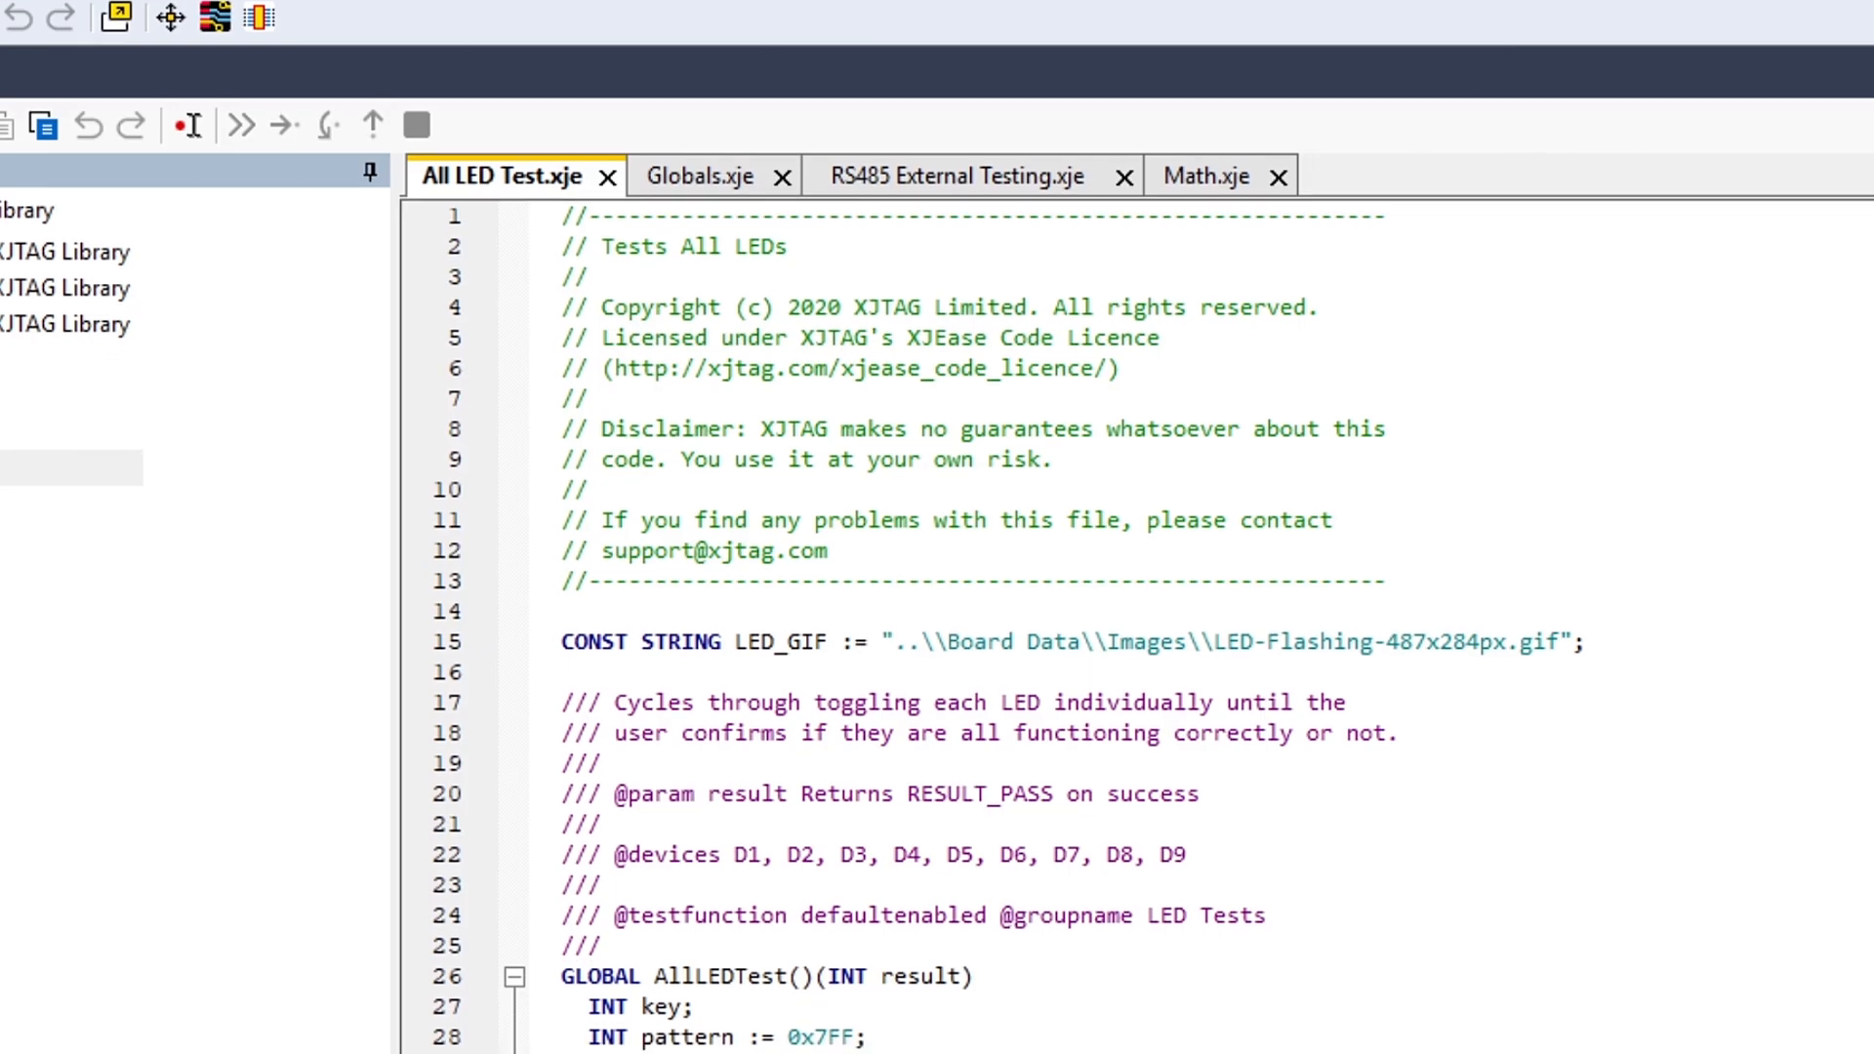
scroll(1132, 634, down, 1)
scroll(1132, 605, down, 6)
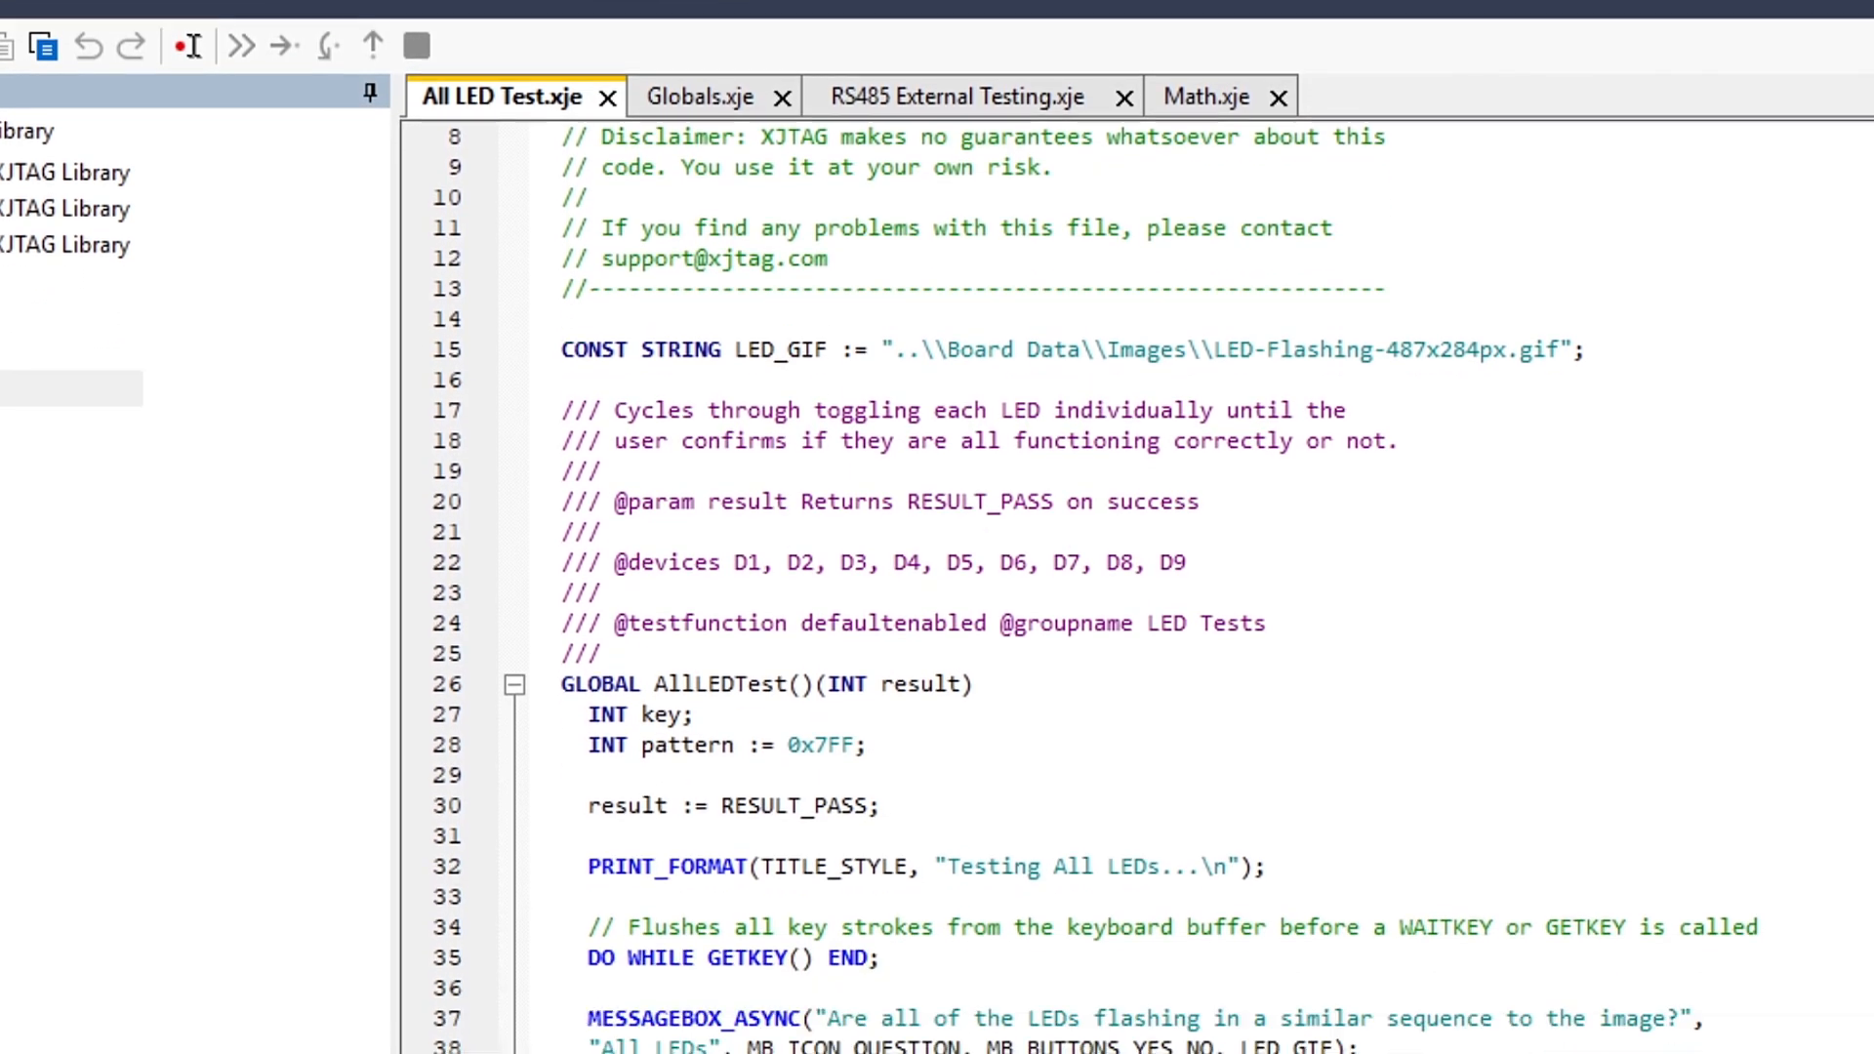
scroll(1132, 585, down, 2)
scroll(1132, 586, down, 4)
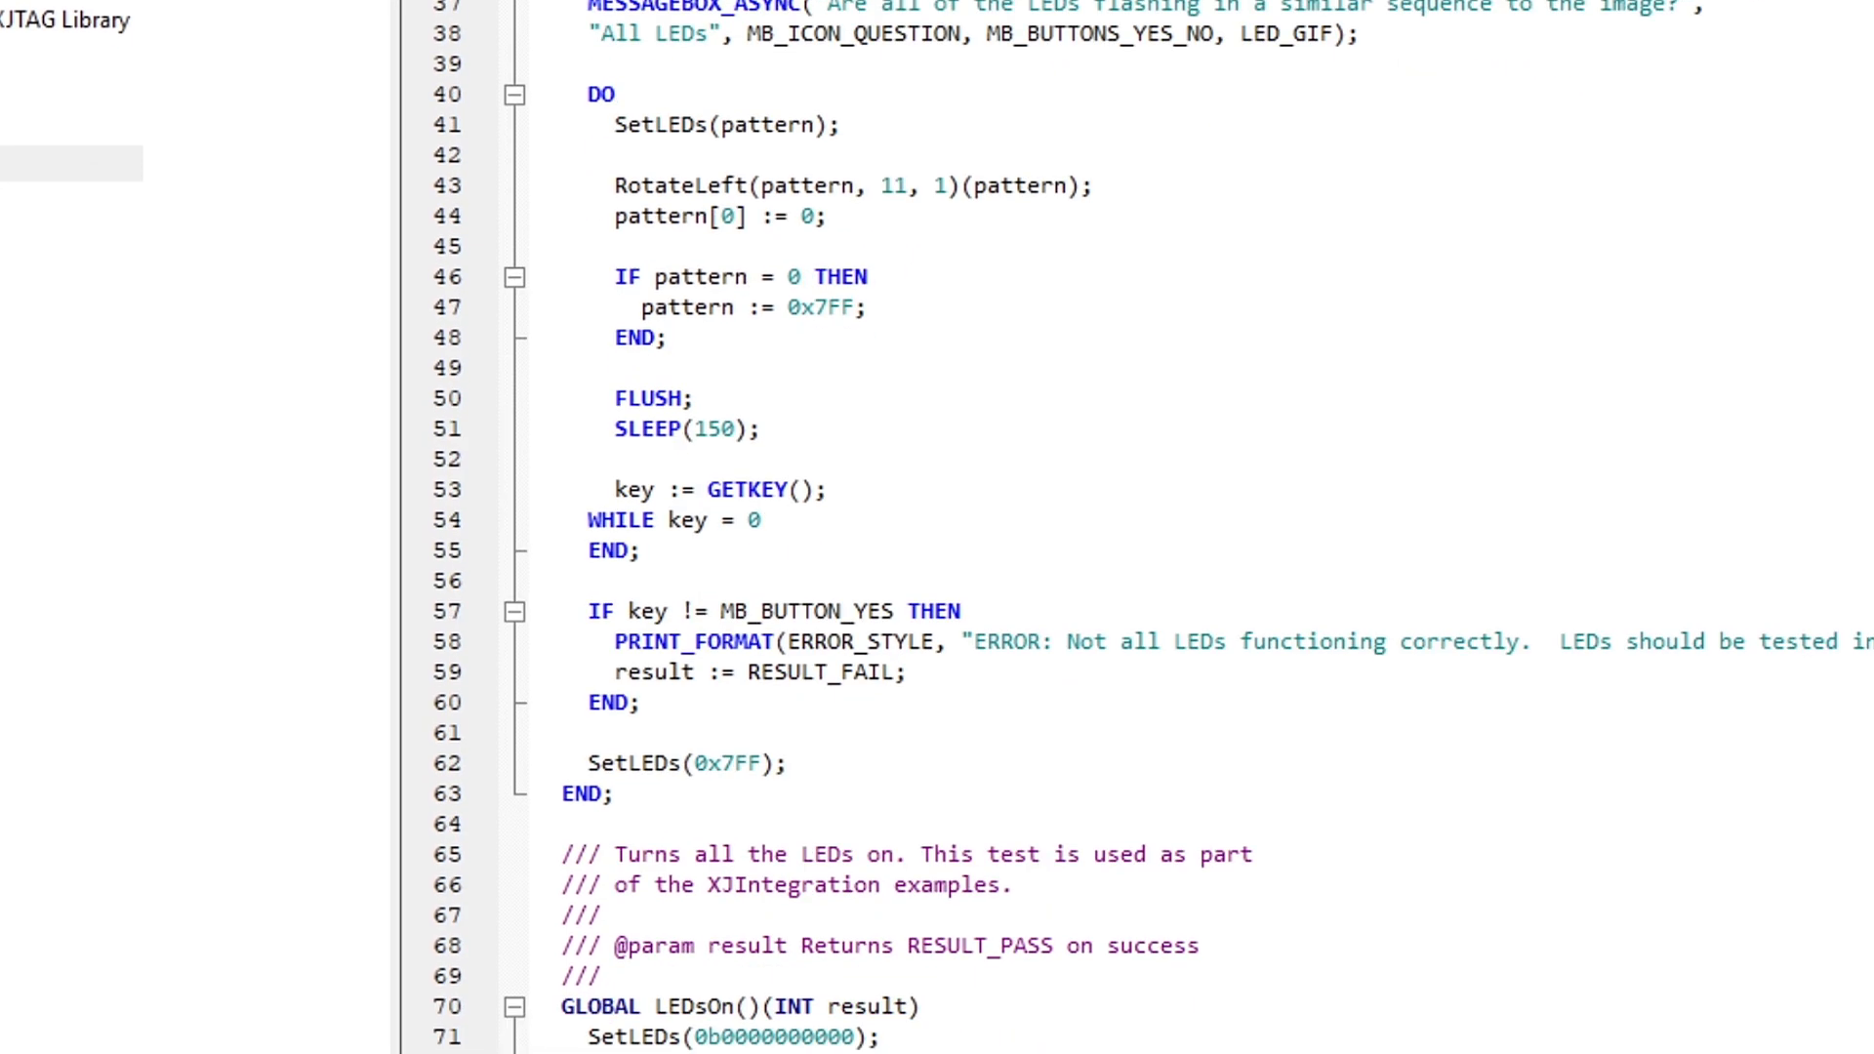
scroll(1132, 586, down, 6)
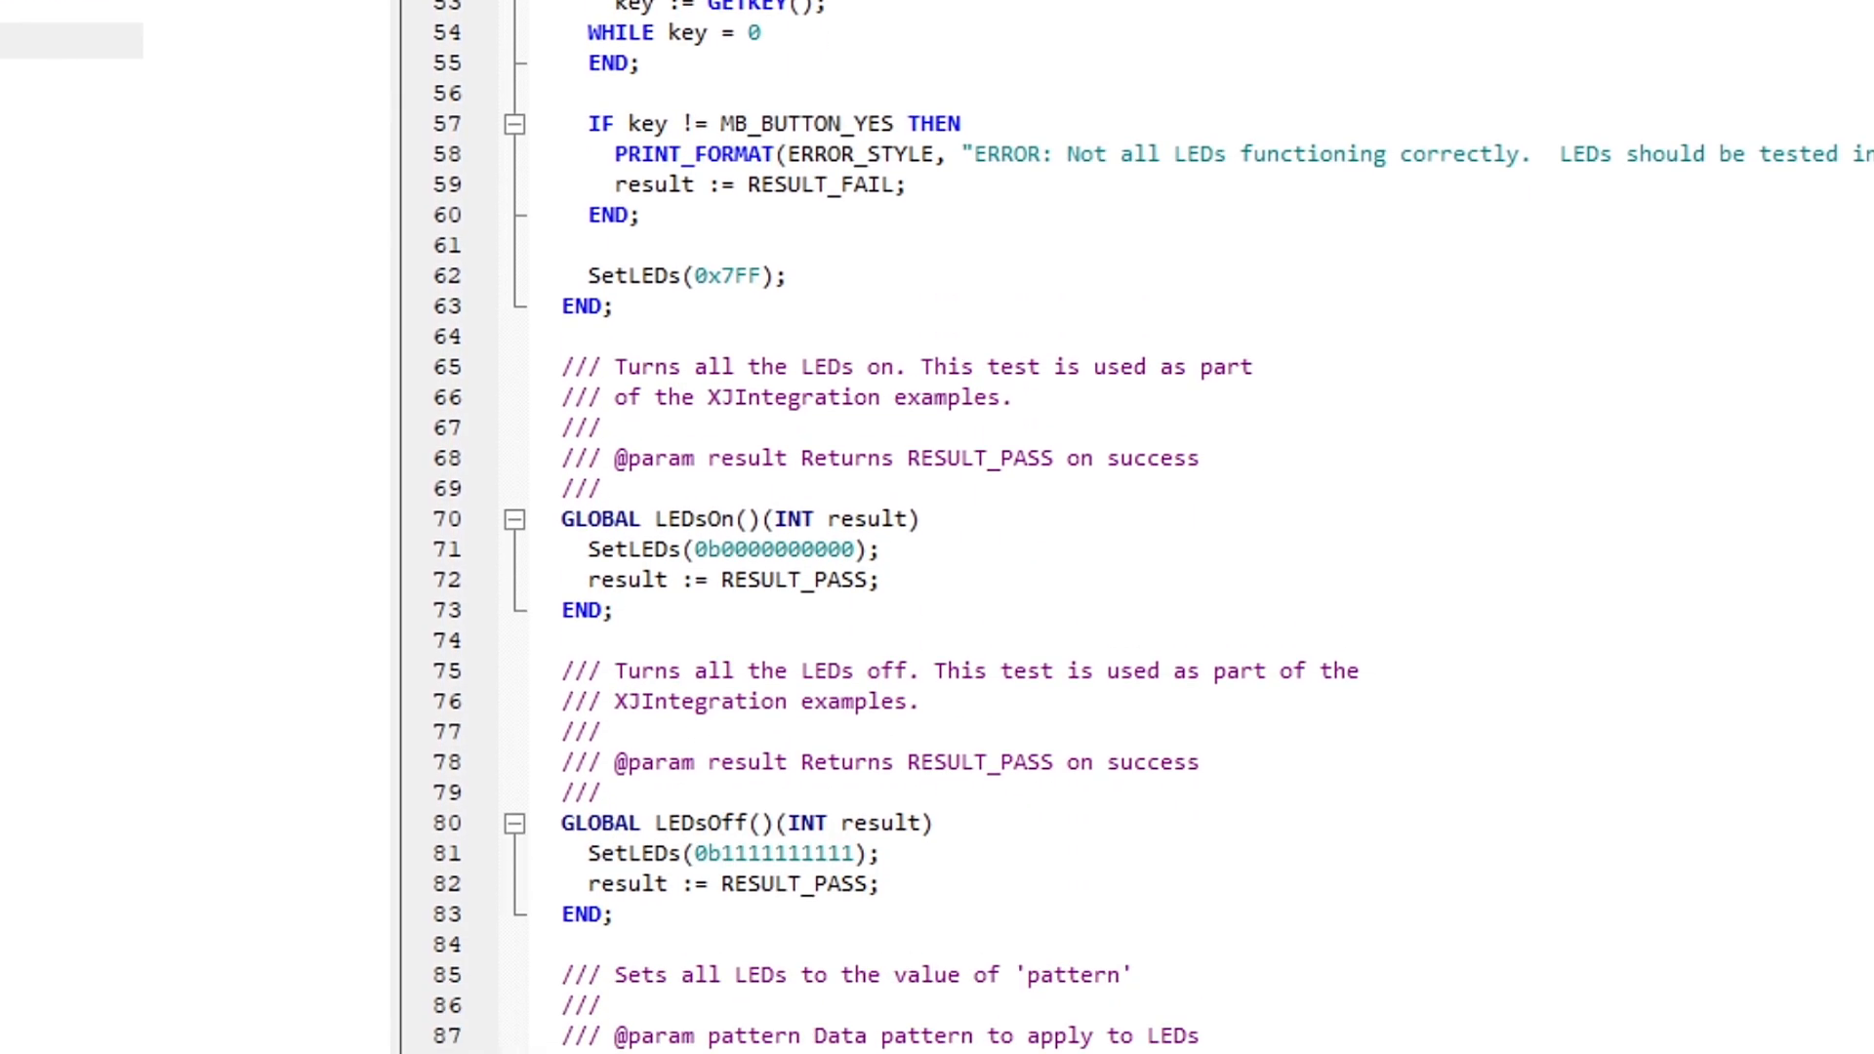